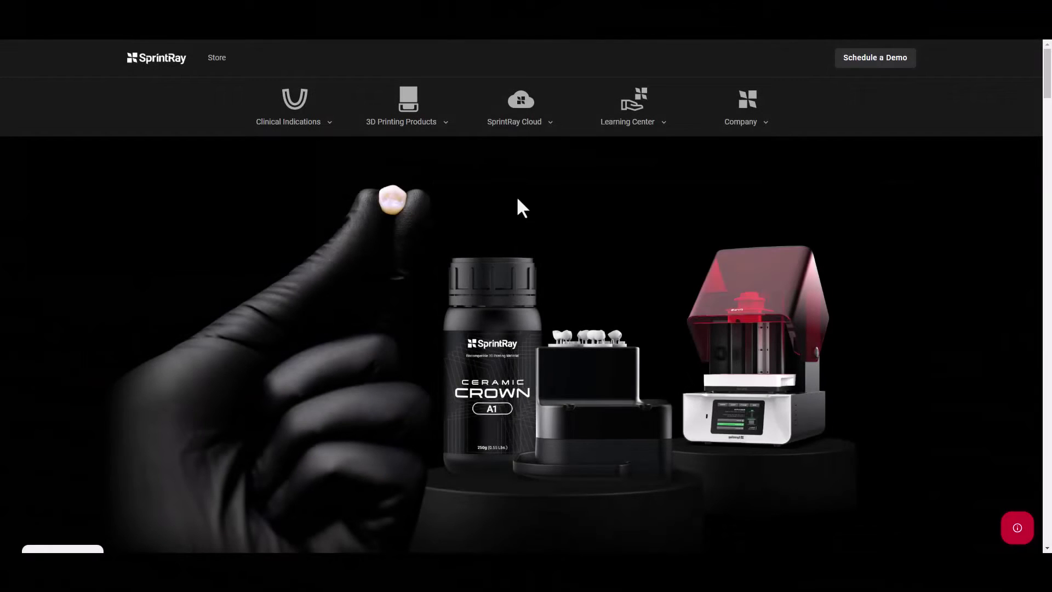
Sign in to SprintRay Cloud from the Cloud menu using the saved credentials.
{"action": "left_click", "coordinate": [522, 125]}
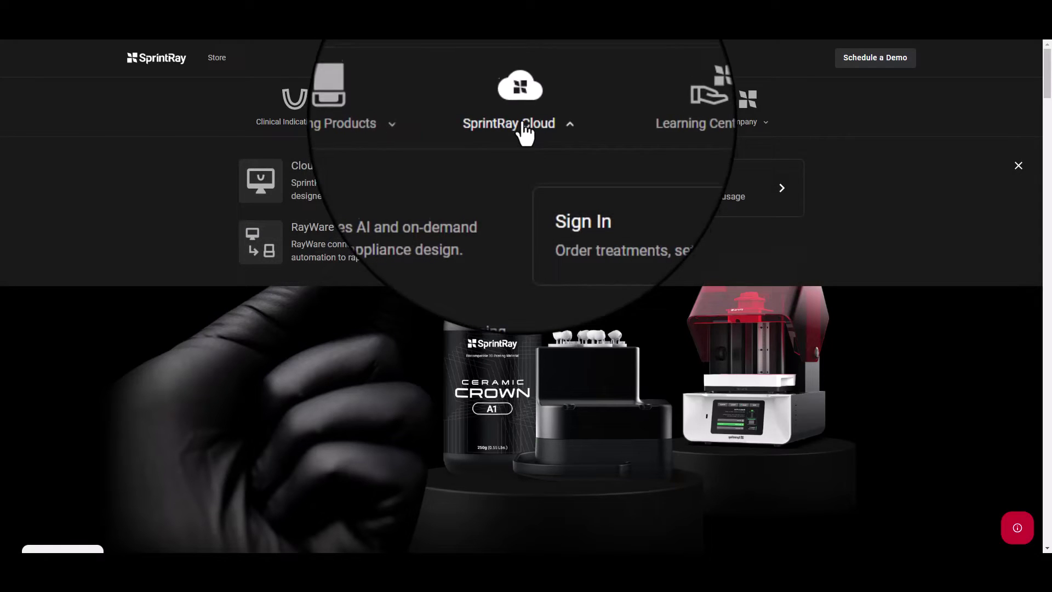
{"action": "left_click", "coordinate": [575, 197]}
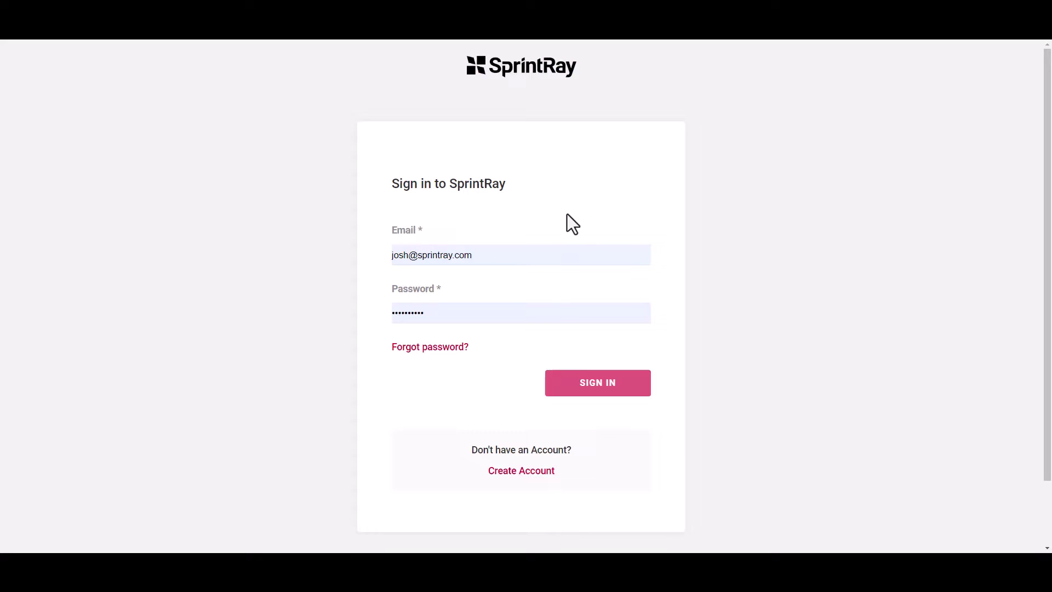
{"action": "left_click", "coordinate": [596, 386]}
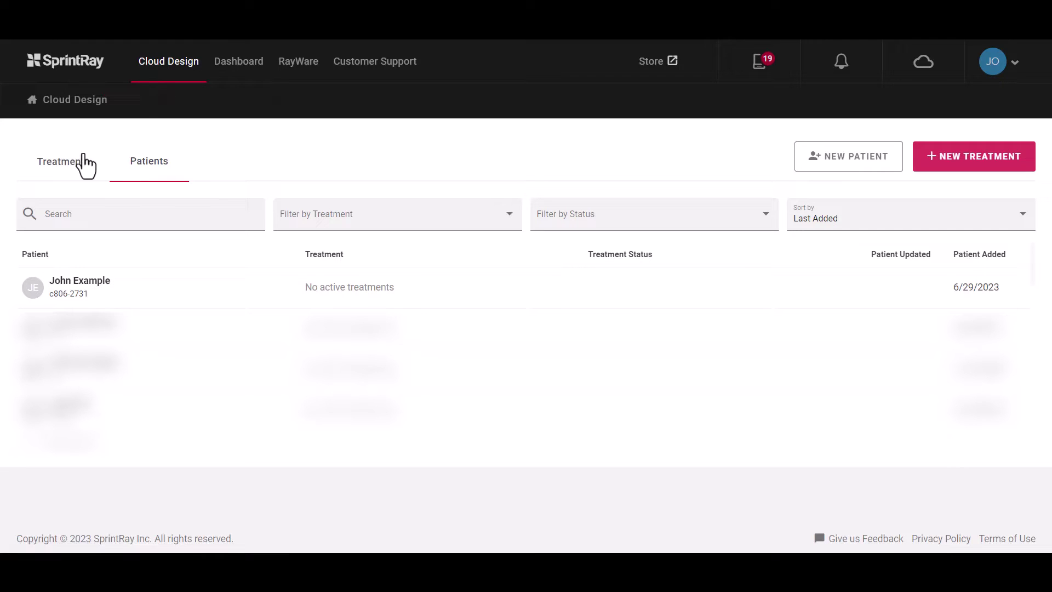
{"action": "left_click", "coordinate": [67, 164]}
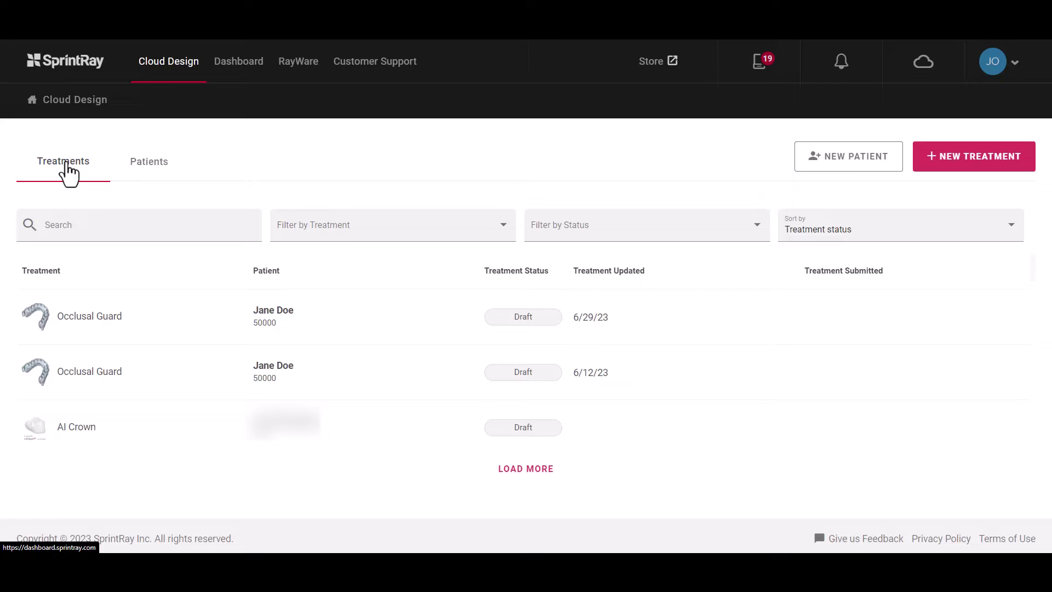
{"action": "left_click", "coordinate": [156, 177]}
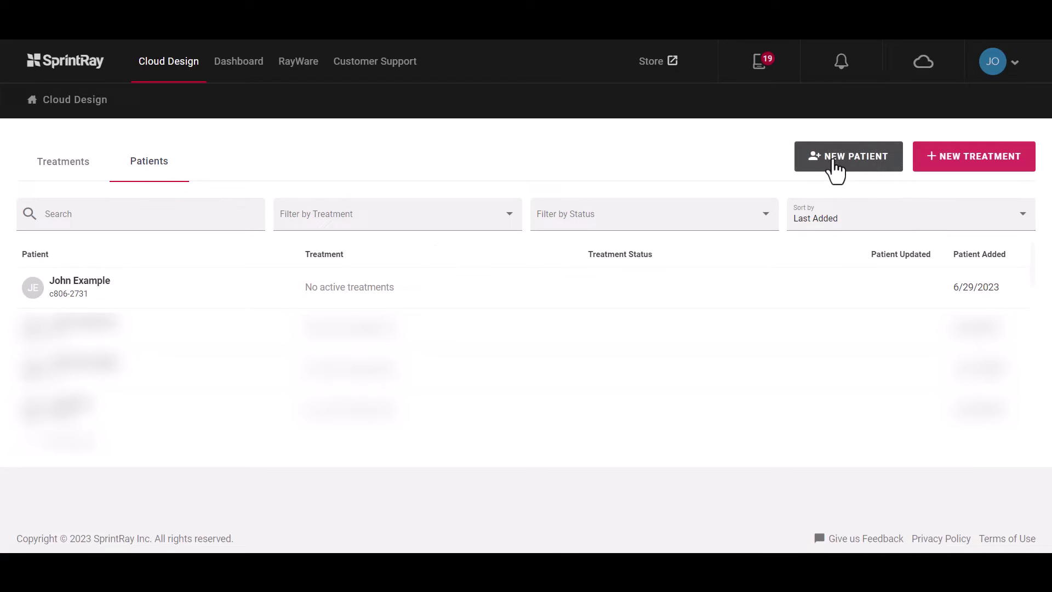
Start a new male patient and enter the patient's first and last name.
{"action": "left_click", "coordinate": [835, 164]}
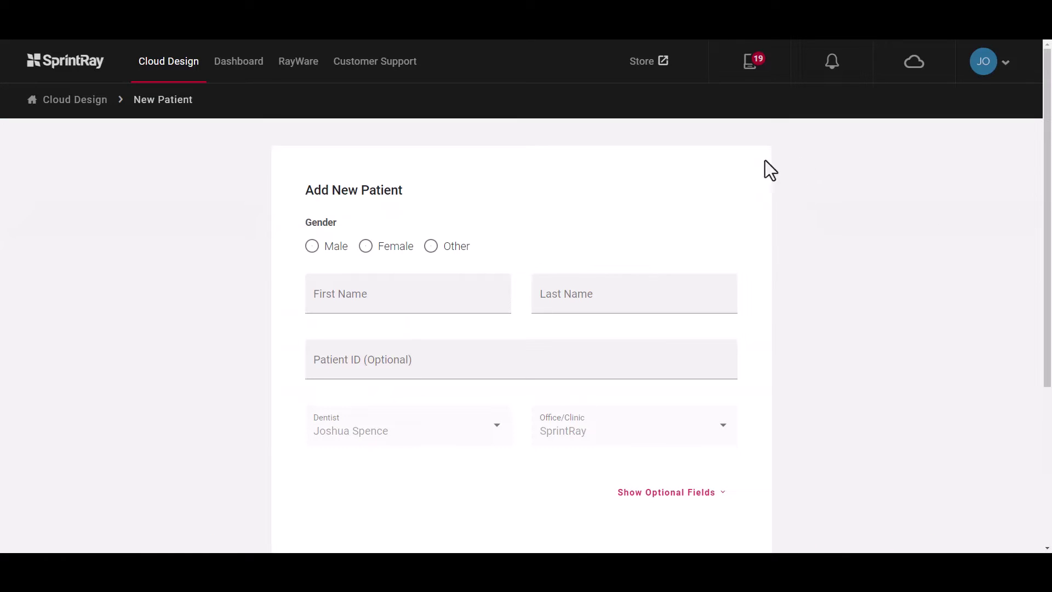
{"action": "left_click", "coordinate": [319, 251]}
{"action": "left_click", "coordinate": [373, 299]}
{"action": "left_click", "coordinate": [373, 299]}
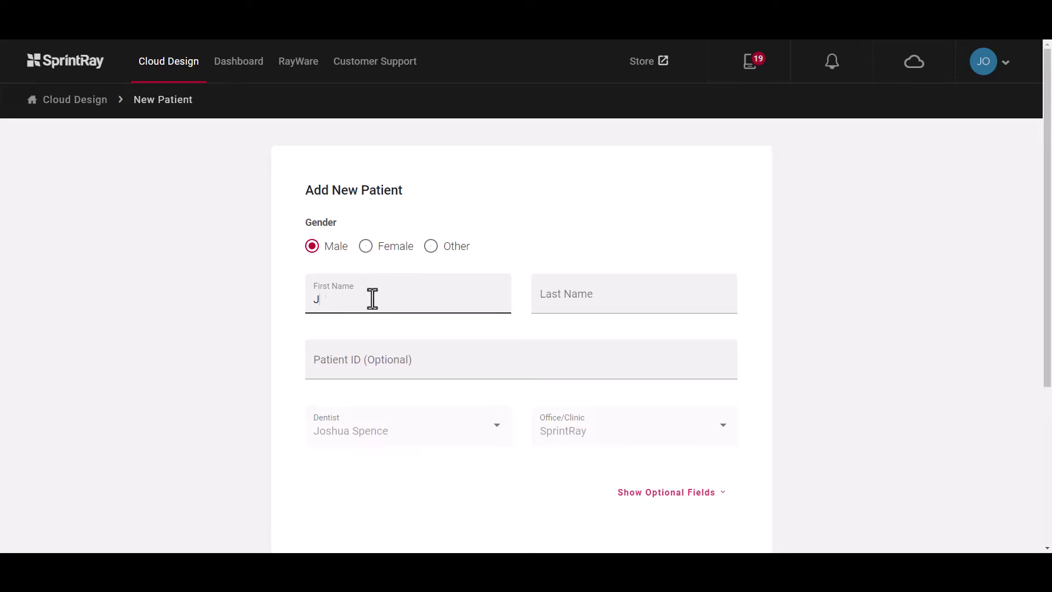
{"action": "key", "text": "Tab"}
{"action": "type", "text": "T"}
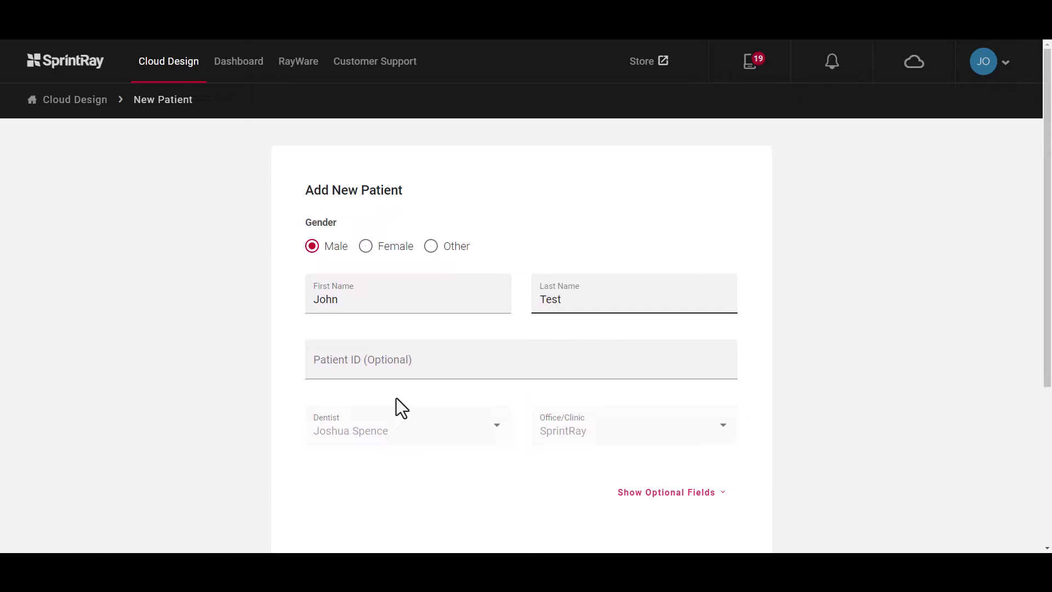
Show the optional fields and mark teeth 3, 7 and 28 as missing.
{"action": "scroll", "coordinate": [397, 399], "scroll_direction": "down", "scroll_amount": 2}
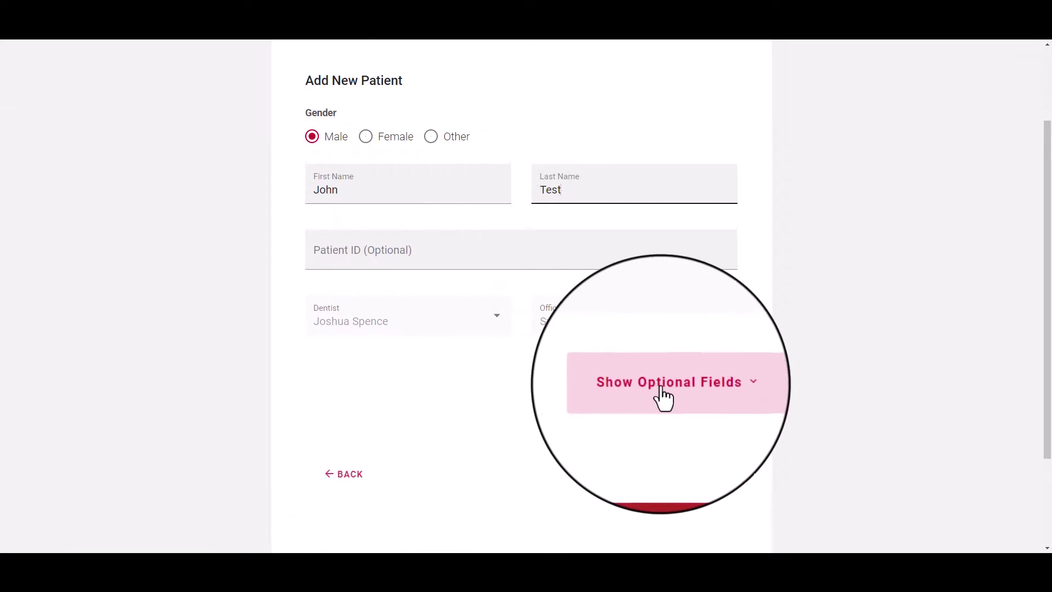
{"action": "left_click", "coordinate": [668, 385]}
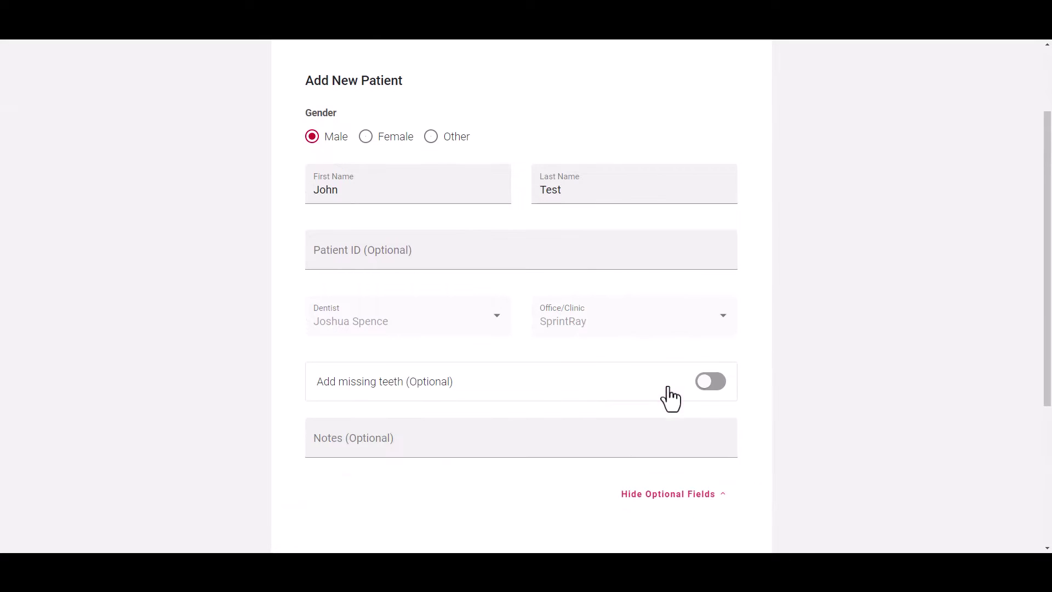
{"action": "left_click", "coordinate": [707, 384]}
{"action": "scroll", "coordinate": [534, 393], "scroll_direction": "down", "scroll_amount": 2}
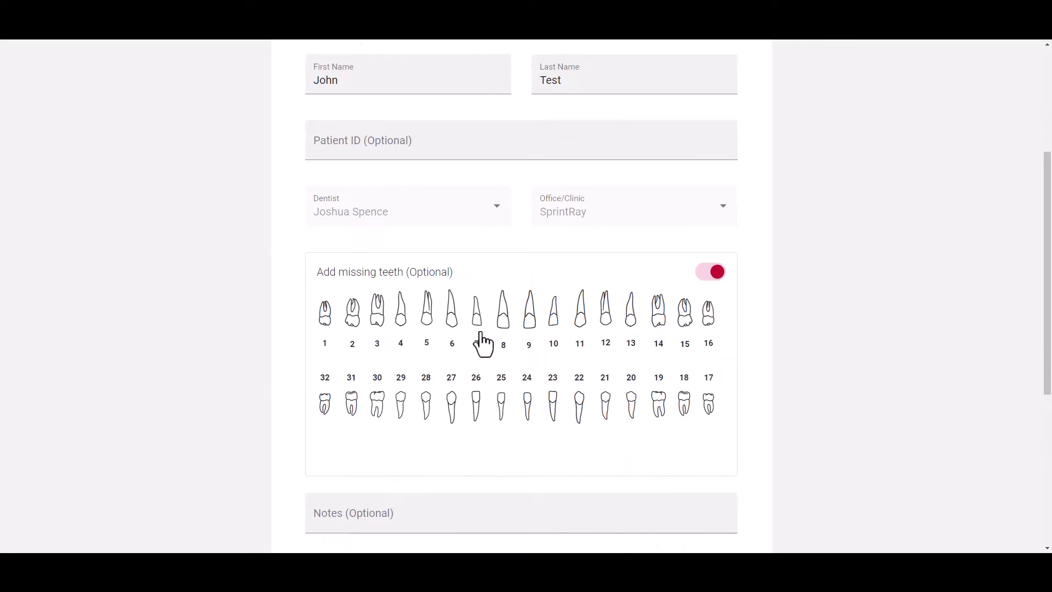
{"action": "left_click", "coordinate": [477, 312]}
{"action": "left_click", "coordinate": [375, 323]}
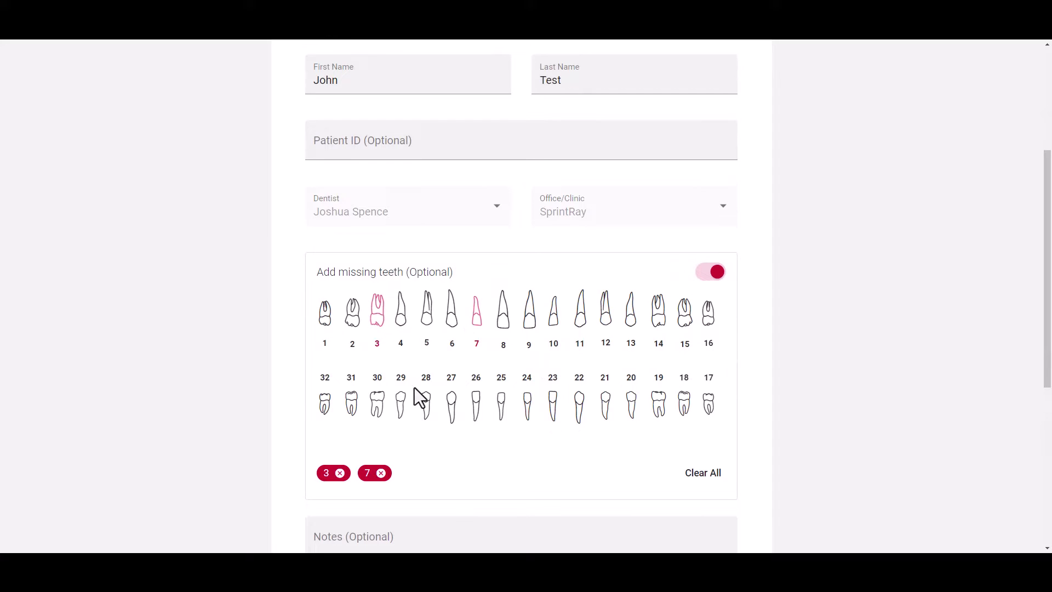
{"action": "left_click", "coordinate": [427, 406]}
Add an overbite note and save the new patient.
{"action": "scroll", "coordinate": [815, 429], "scroll_direction": "down", "scroll_amount": 3}
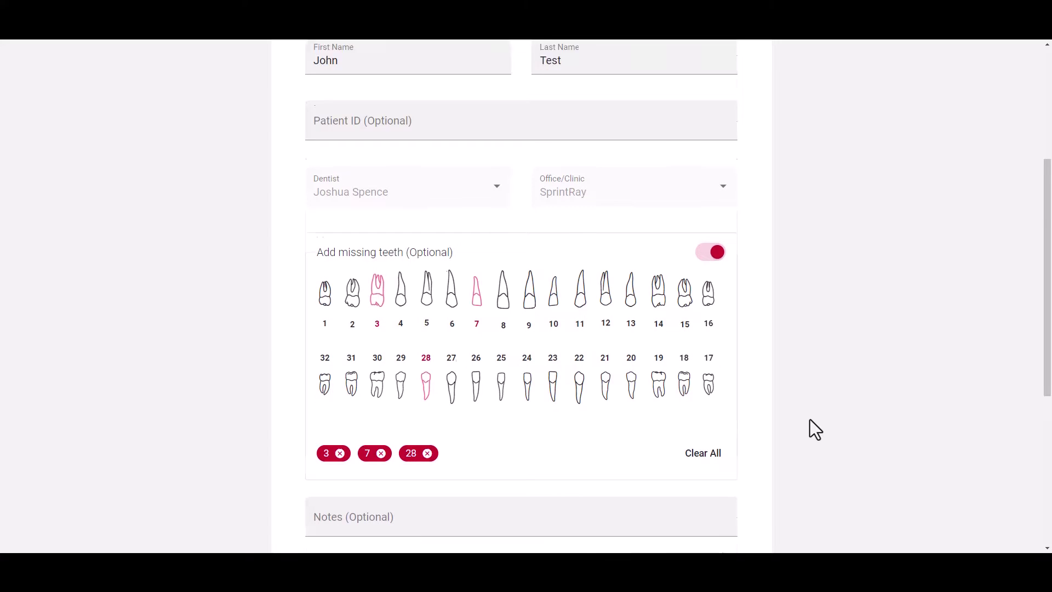
{"action": "left_click", "coordinate": [589, 378]}
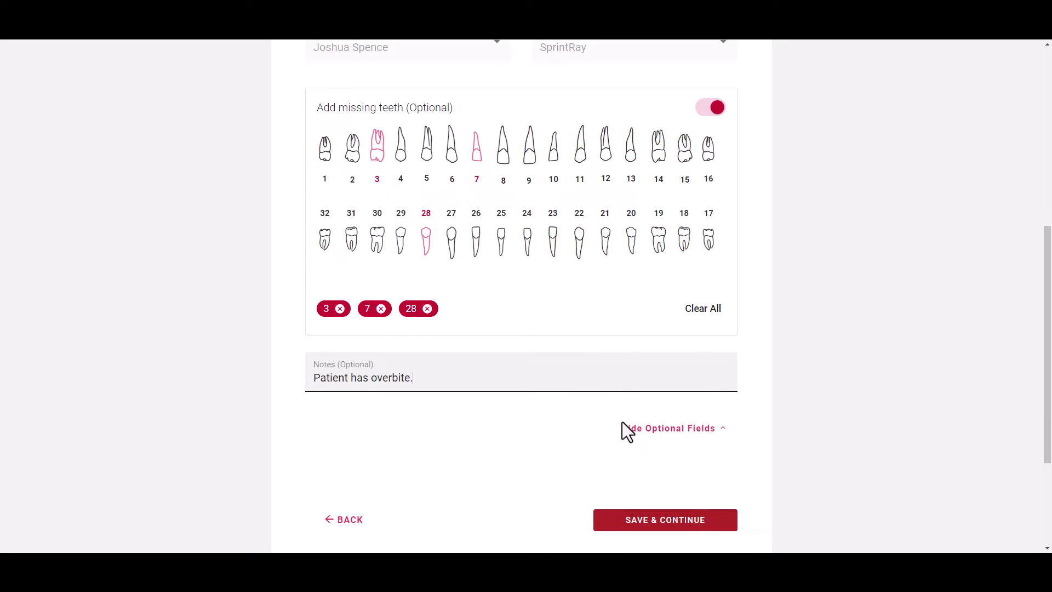
{"action": "left_click", "coordinate": [679, 529]}
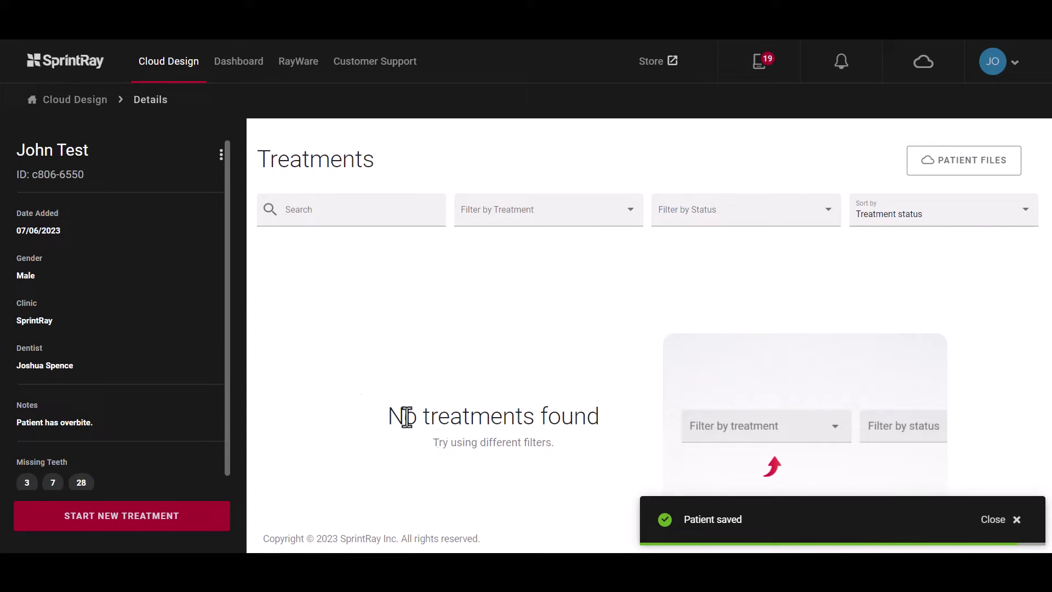
Scroll the Patients list to find the new patient above the example patient.
{"action": "scroll", "coordinate": [126, 293], "scroll_direction": "down", "scroll_amount": 1}
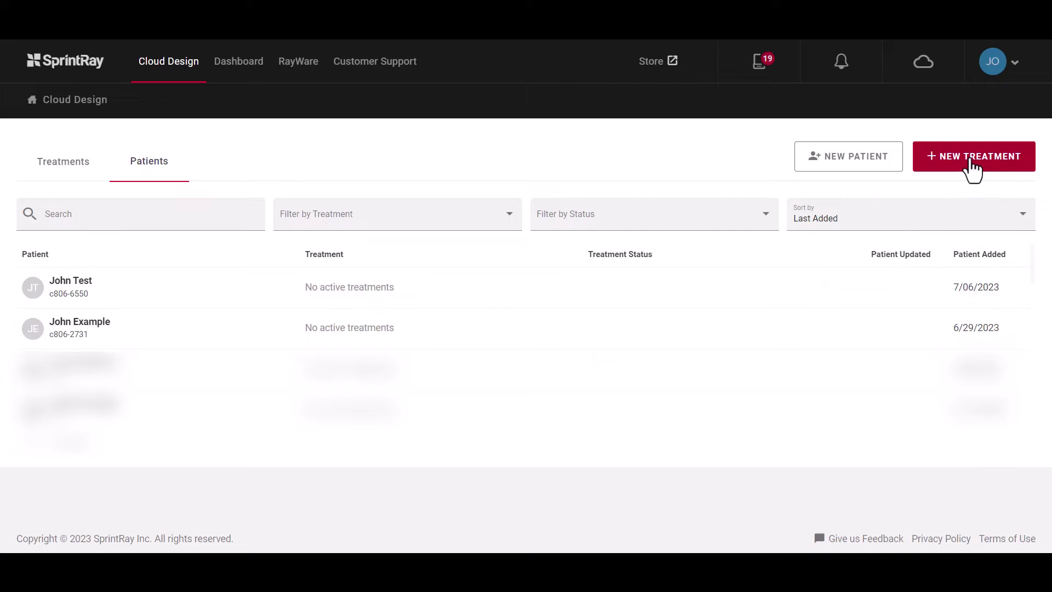
Begin a new treatment and expand Select Patient to list existing patients, including the new one.
{"action": "left_click", "coordinate": [973, 159]}
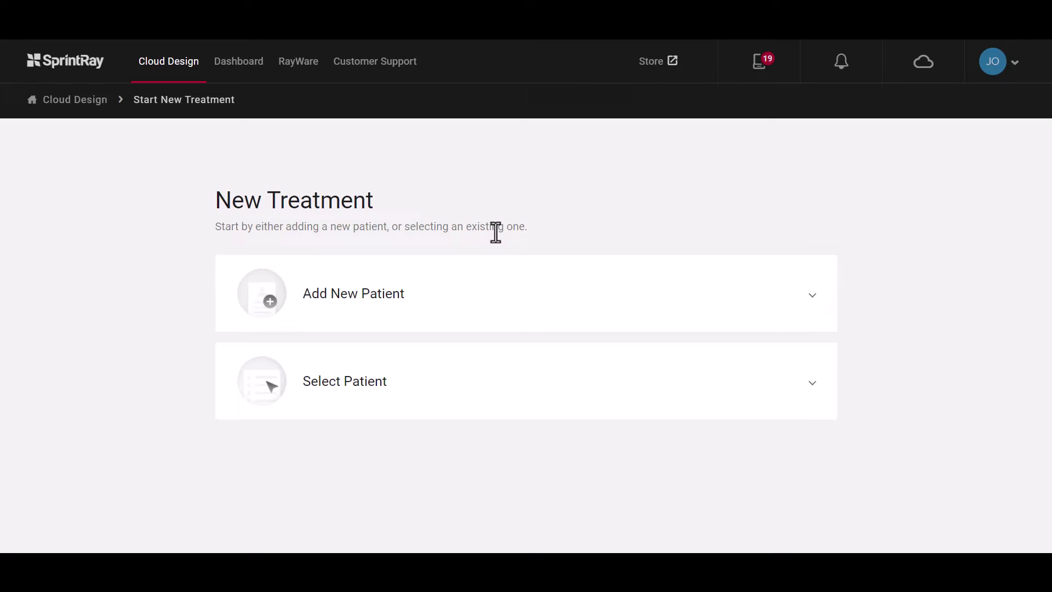
{"action": "left_click", "coordinate": [398, 301]}
{"action": "scroll", "coordinate": [398, 300], "scroll_direction": "down", "scroll_amount": 3}
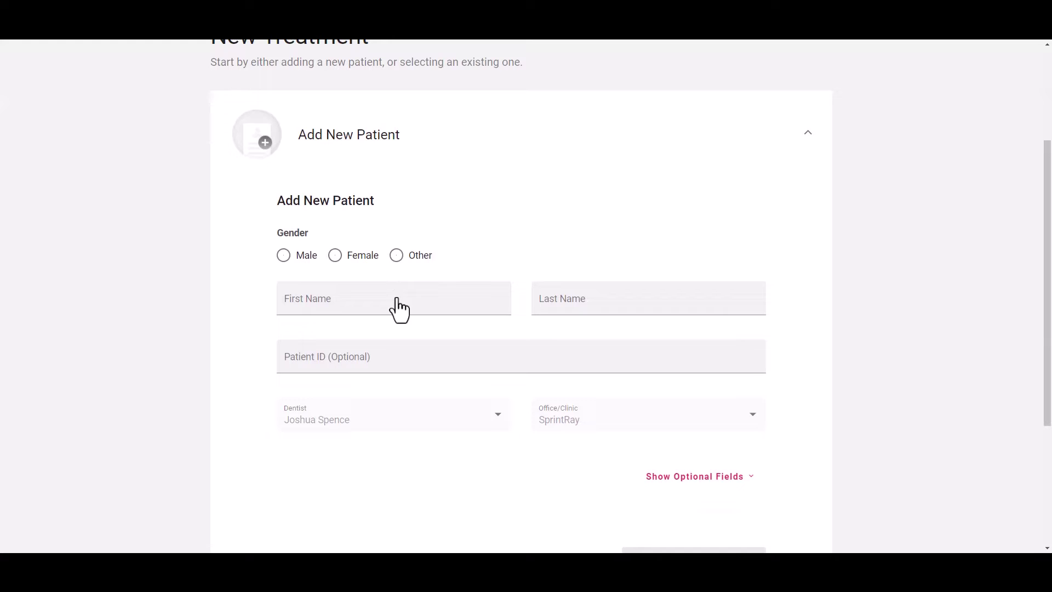
{"action": "left_click", "coordinate": [620, 147]}
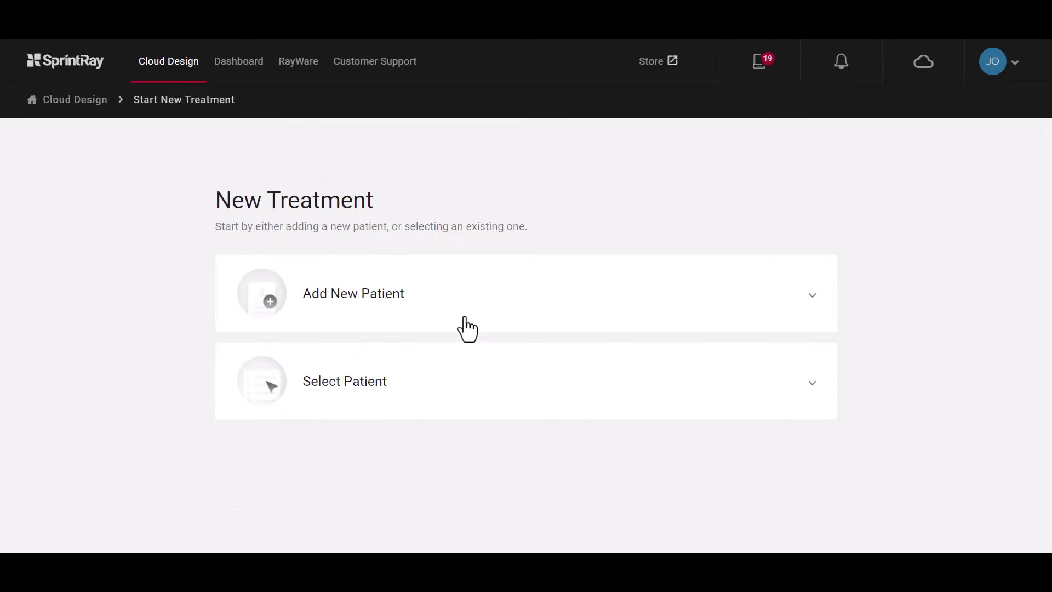
{"action": "left_click", "coordinate": [409, 375]}
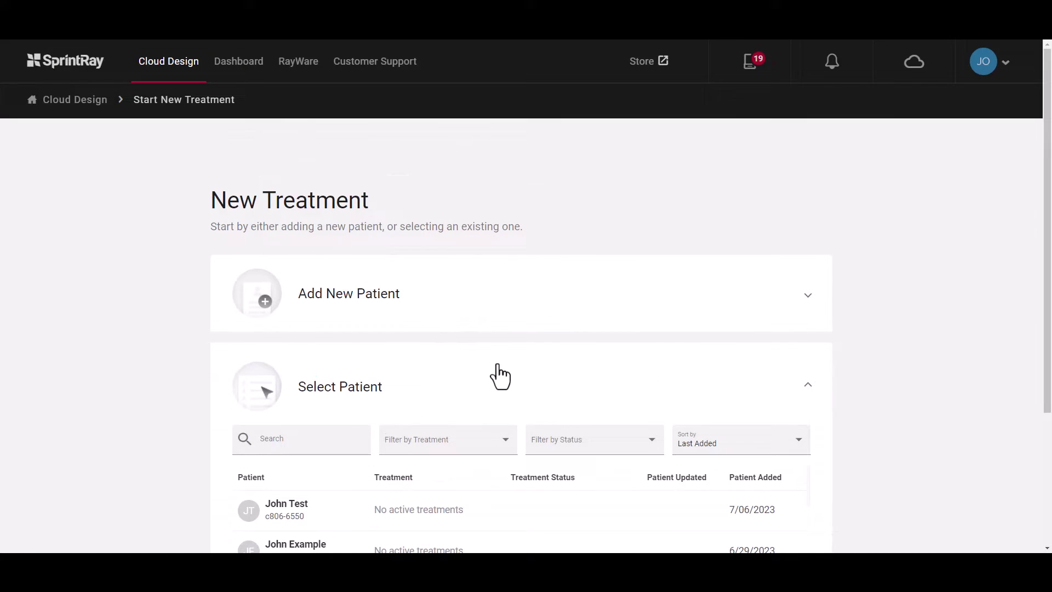
{"action": "scroll", "coordinate": [499, 377], "scroll_direction": "down", "scroll_amount": 3}
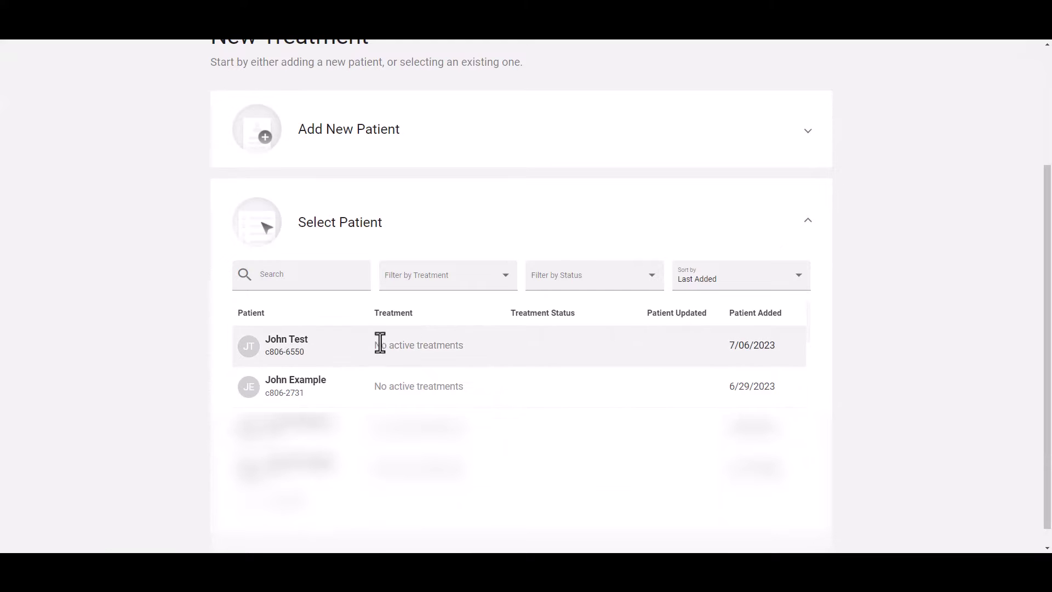
Pick Removable Dentures as the new patient's treatment and continue to Step 2 details.
{"action": "left_click", "coordinate": [289, 343]}
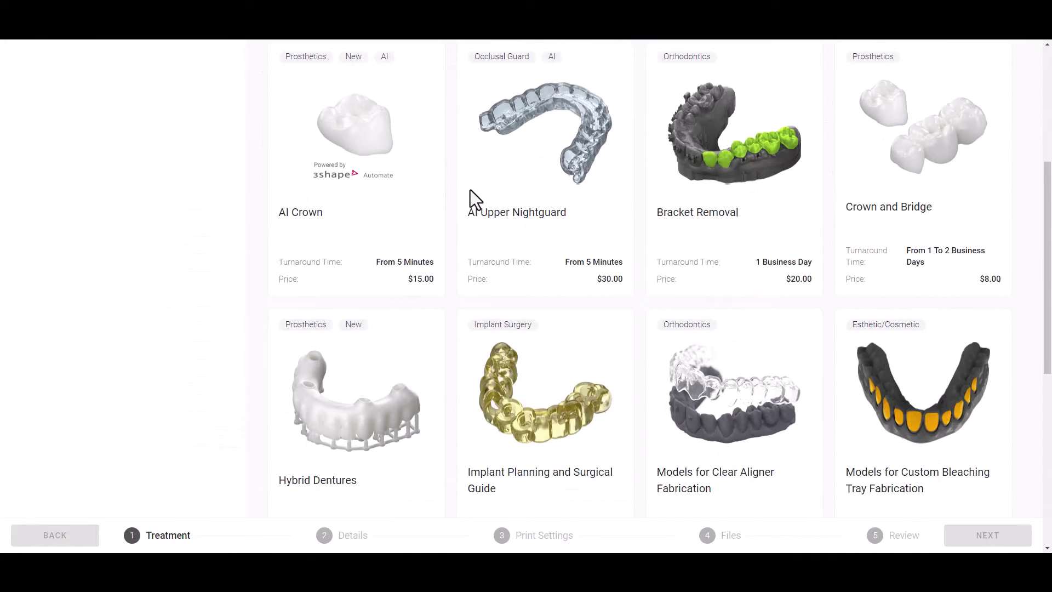
{"action": "scroll", "coordinate": [470, 190], "scroll_direction": "down", "scroll_amount": 7}
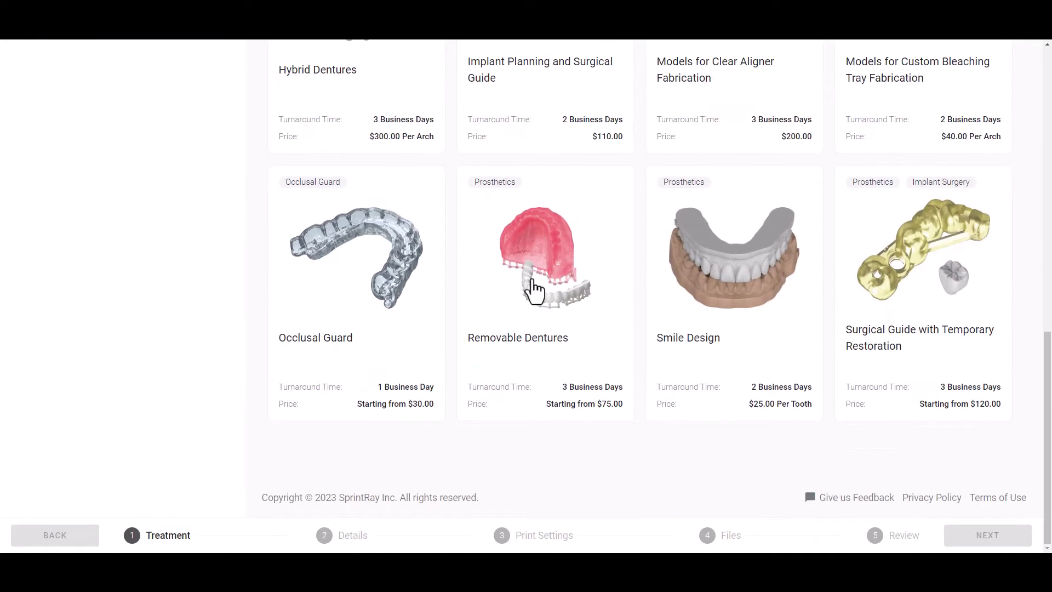
{"action": "left_click", "coordinate": [534, 291]}
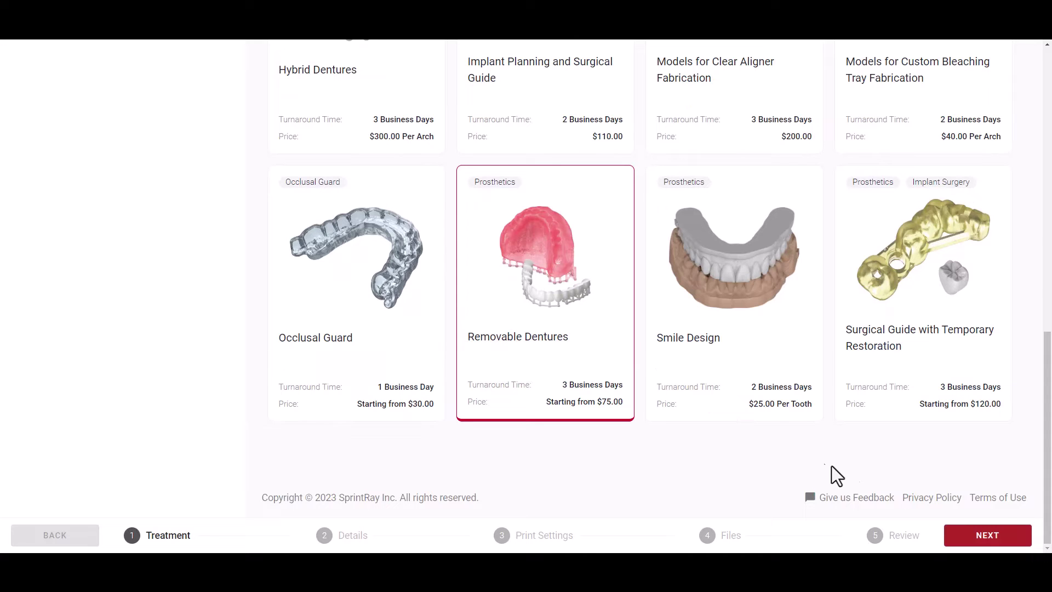
{"action": "left_click", "coordinate": [978, 543]}
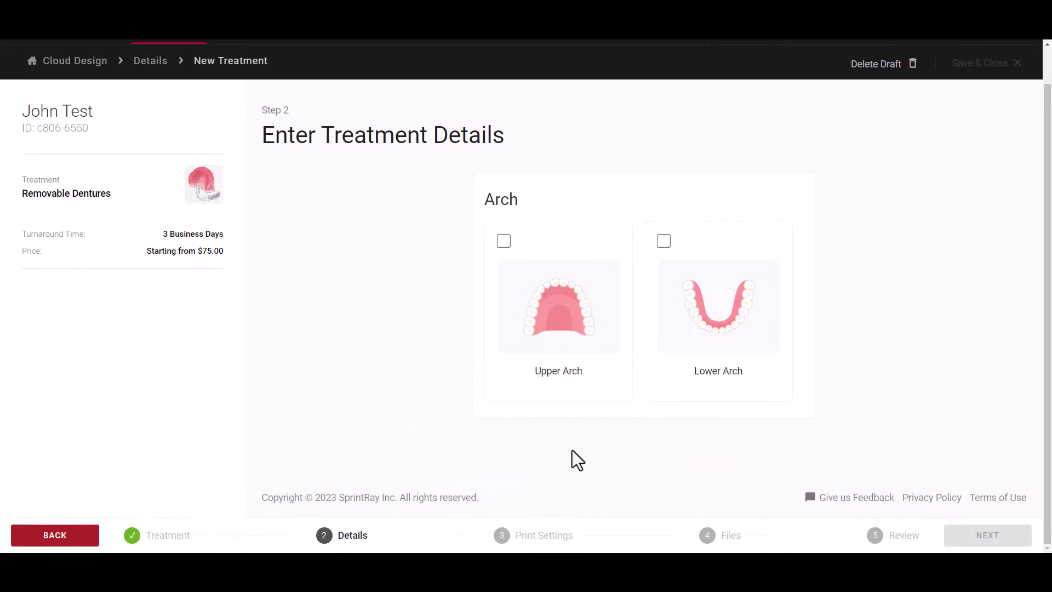
Choose upper arch, a reference denture submitted (Yes), and an Improved design.
{"action": "left_click", "coordinate": [504, 243]}
{"action": "scroll", "coordinate": [864, 352], "scroll_direction": "down", "scroll_amount": 3}
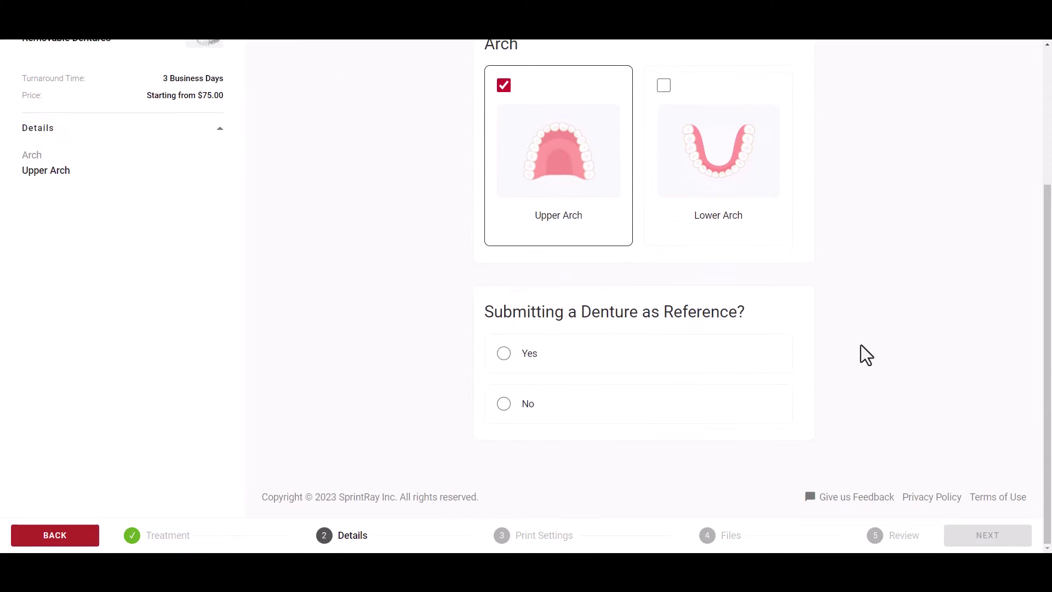
{"action": "left_click", "coordinate": [505, 355]}
{"action": "scroll", "coordinate": [849, 392], "scroll_direction": "down", "scroll_amount": 3}
{"action": "left_click", "coordinate": [518, 414]}
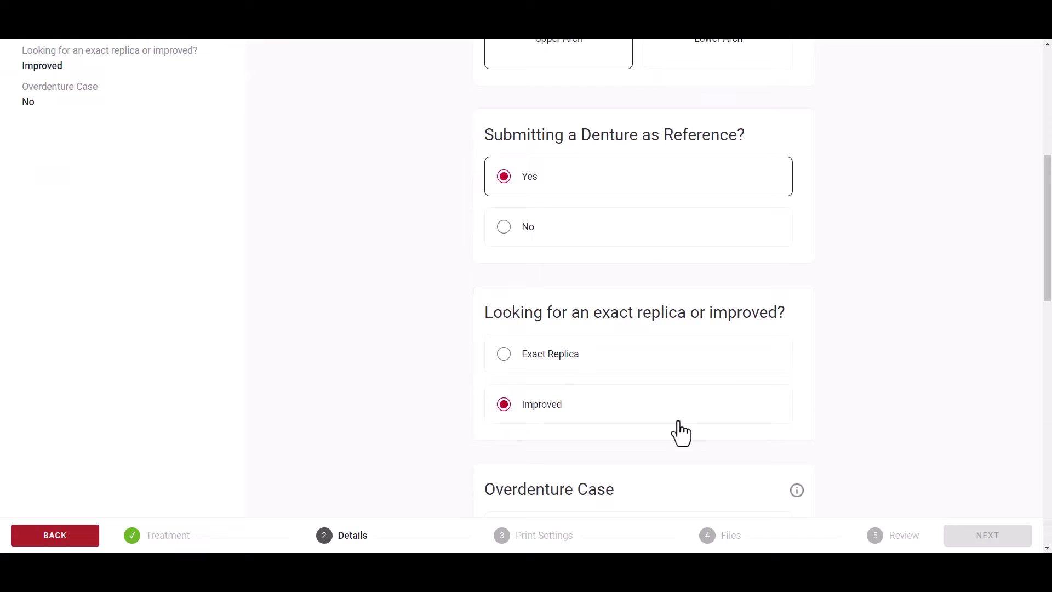
{"action": "scroll", "coordinate": [843, 439], "scroll_direction": "down", "scroll_amount": 4}
{"action": "scroll", "coordinate": [866, 418], "scroll_direction": "down", "scroll_amount": 7}
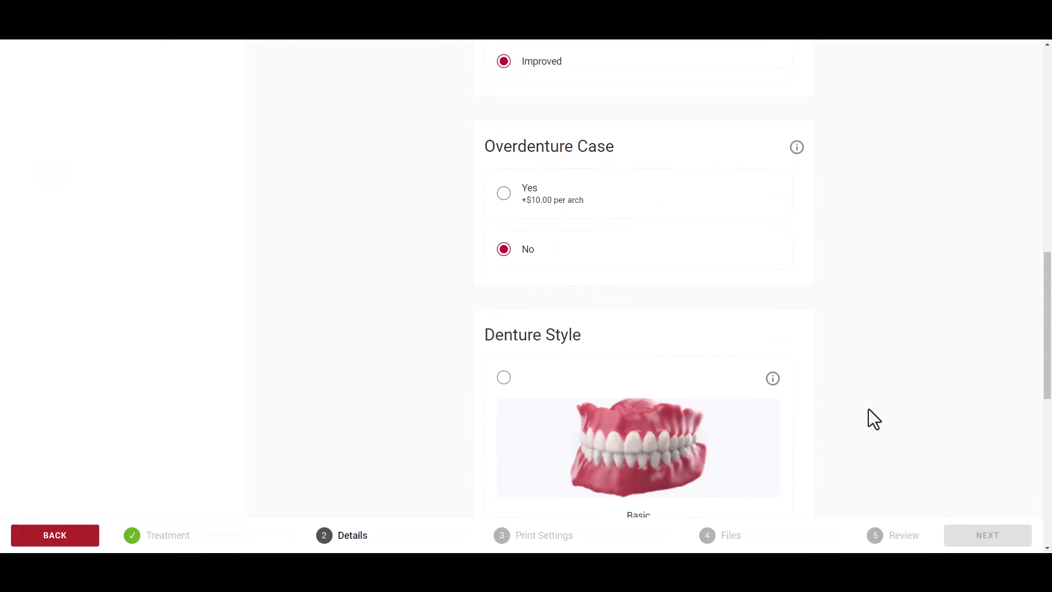
Select the Standard denture style and the DS-DP tooth library.
{"action": "left_click", "coordinate": [504, 253]}
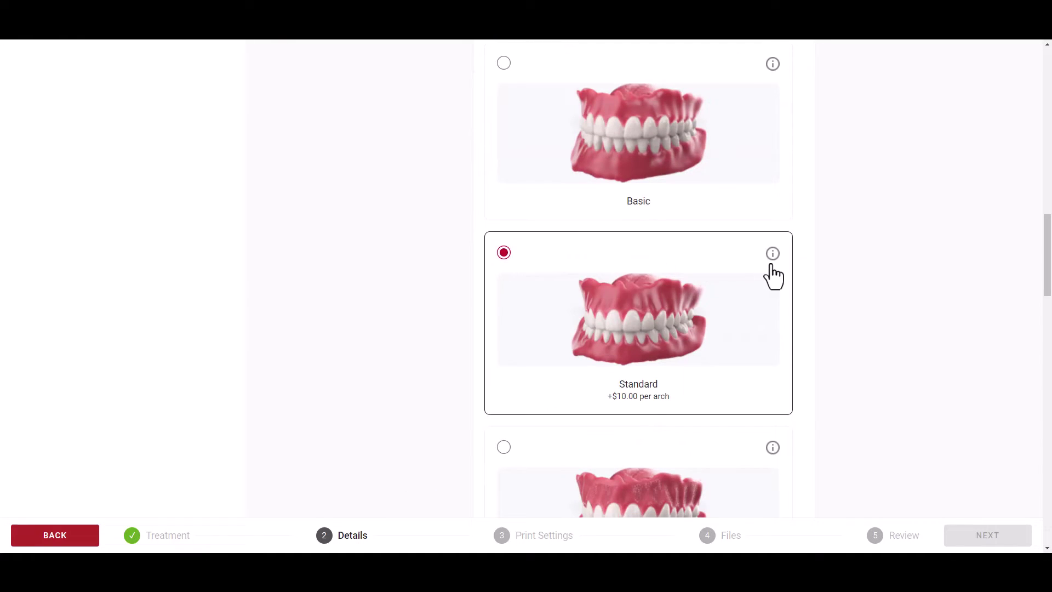
{"action": "mouse_move", "coordinate": [773, 256]}
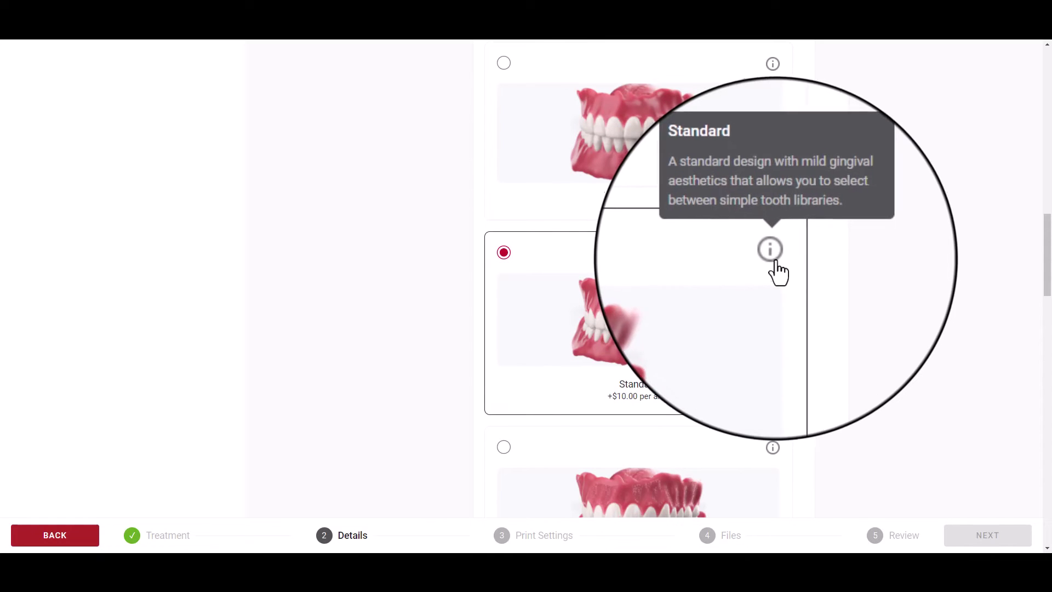
{"action": "scroll", "coordinate": [861, 285], "scroll_direction": "down", "scroll_amount": 3}
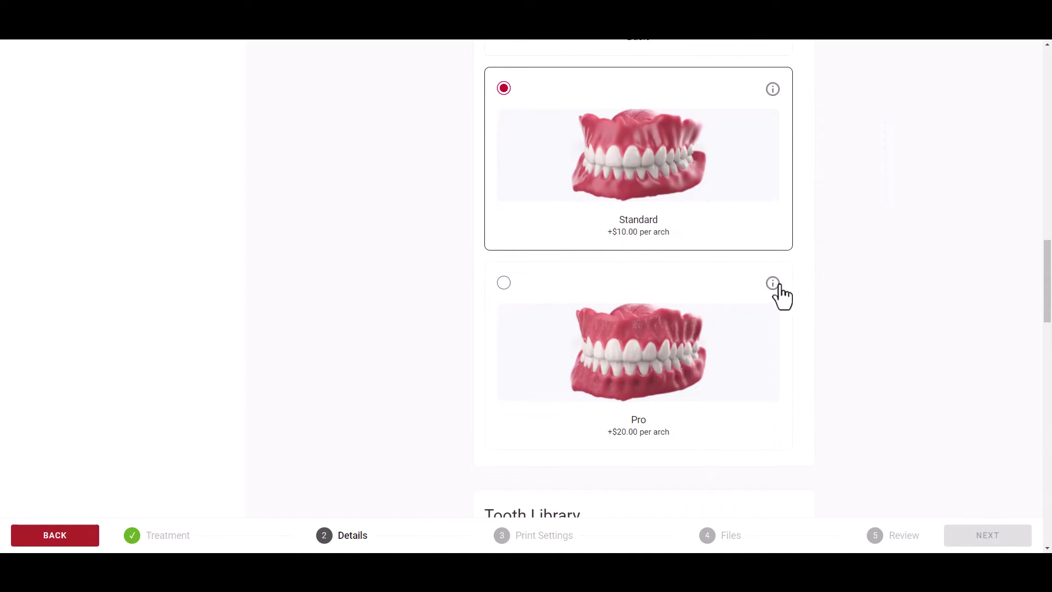
{"action": "mouse_move", "coordinate": [772, 284]}
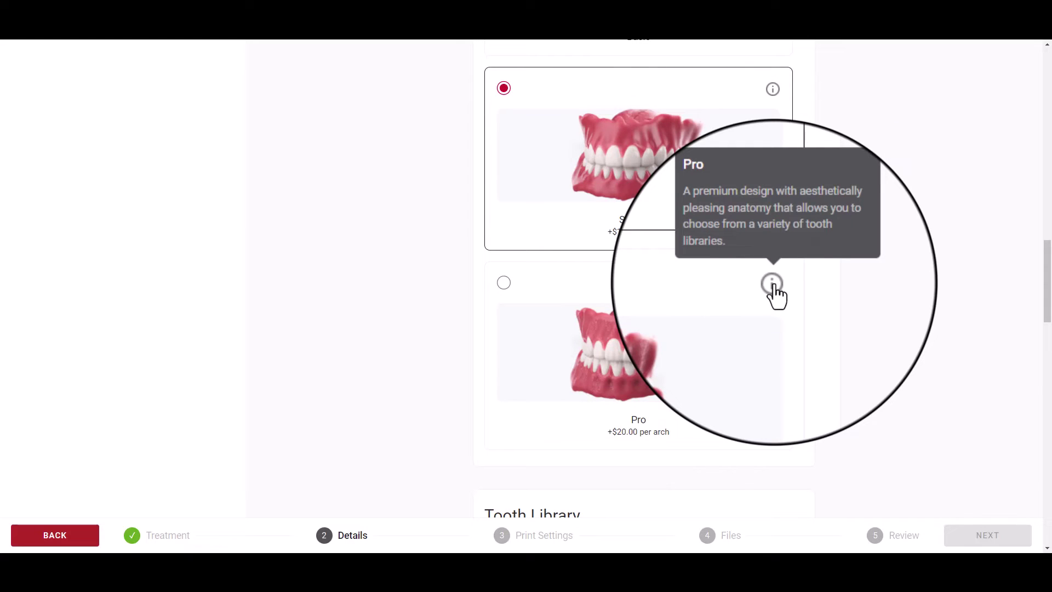
{"action": "scroll", "coordinate": [853, 305], "scroll_direction": "down", "scroll_amount": 5}
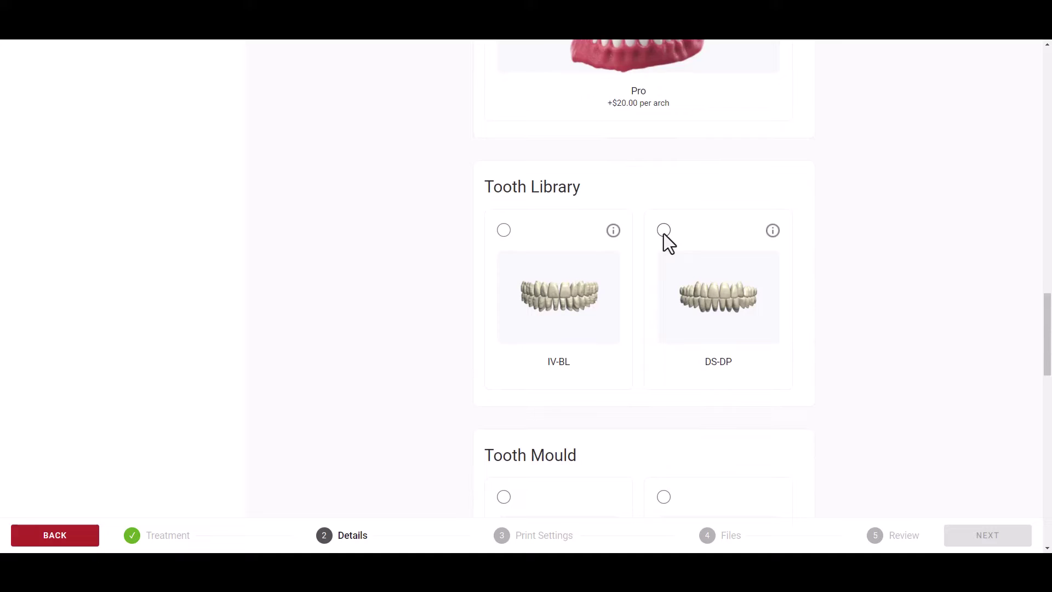
{"action": "left_click", "coordinate": [664, 227]}
Set Masculine mould, Medium gingival festooning and the text label 'JD'.
{"action": "scroll", "coordinate": [867, 374], "scroll_direction": "down", "scroll_amount": 4}
{"action": "left_click", "coordinate": [505, 281]}
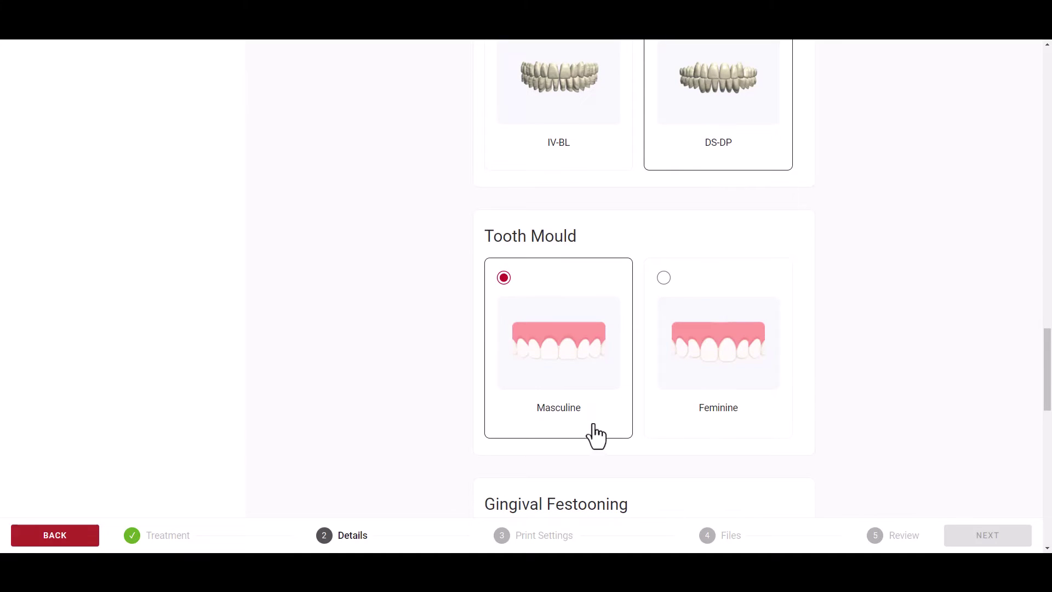
{"action": "scroll", "coordinate": [894, 414], "scroll_direction": "down", "scroll_amount": 6}
{"action": "left_click", "coordinate": [663, 218]}
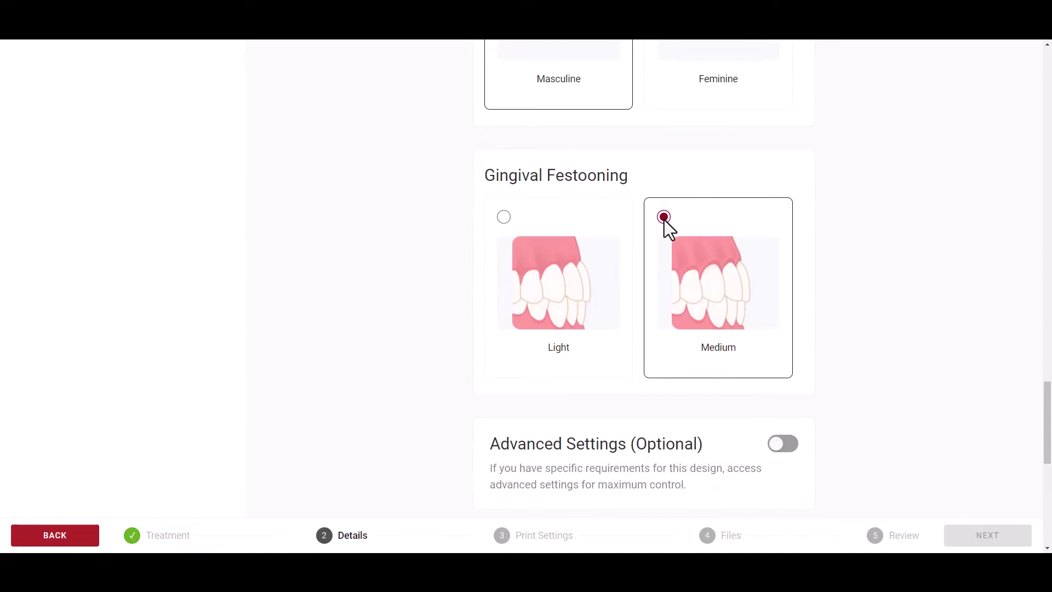
{"action": "scroll", "coordinate": [882, 394], "scroll_direction": "down", "scroll_amount": 9}
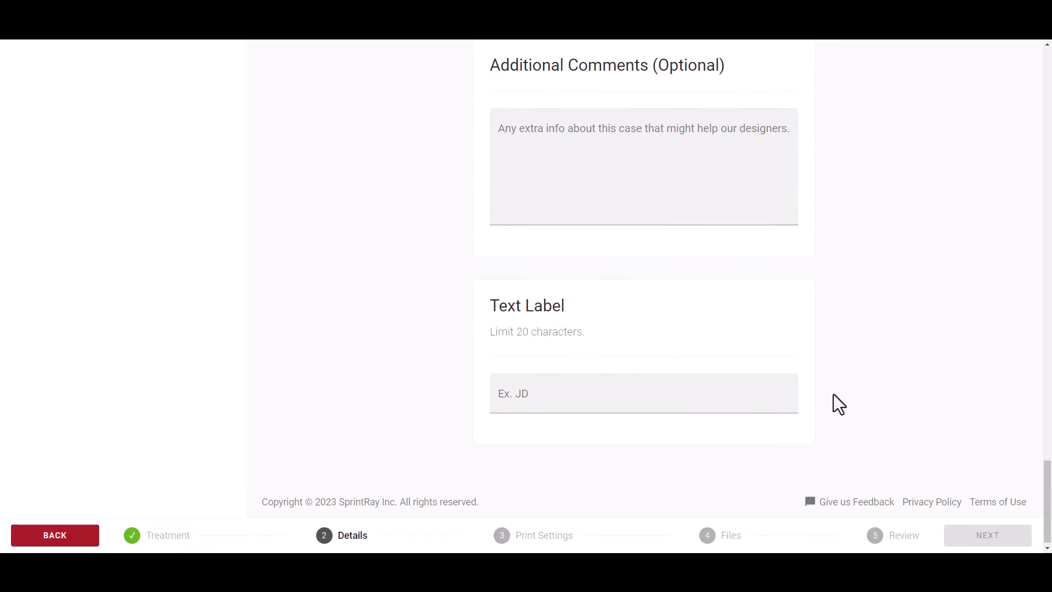
{"action": "left_click", "coordinate": [688, 404]}
{"action": "type", "text": "JD"}
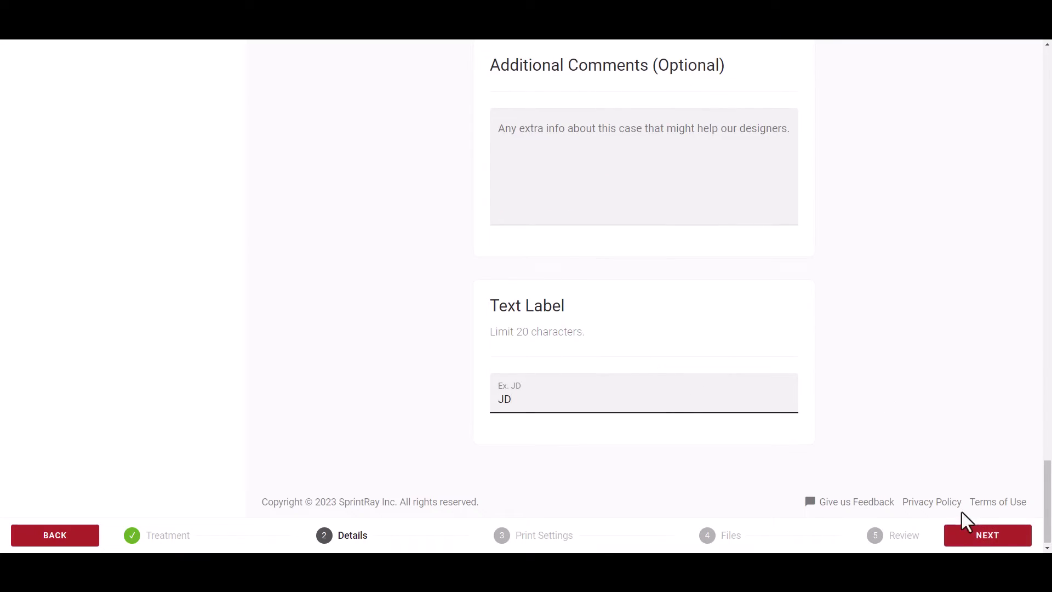
Advance to Print Settings and expand the Details summary to review the denture choices.
{"action": "left_click", "coordinate": [986, 536]}
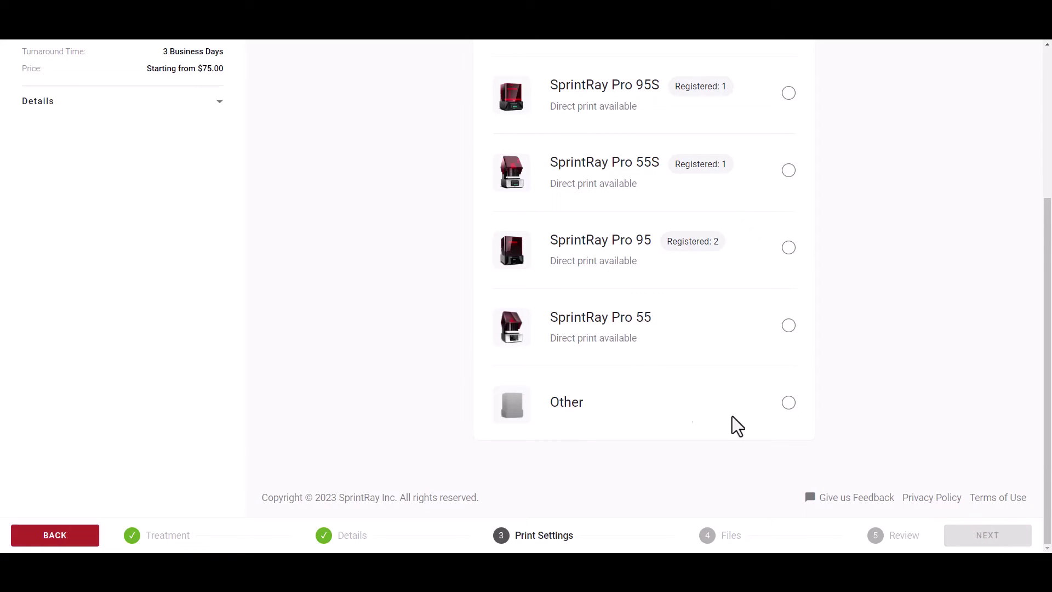
{"action": "left_click", "coordinate": [219, 101]}
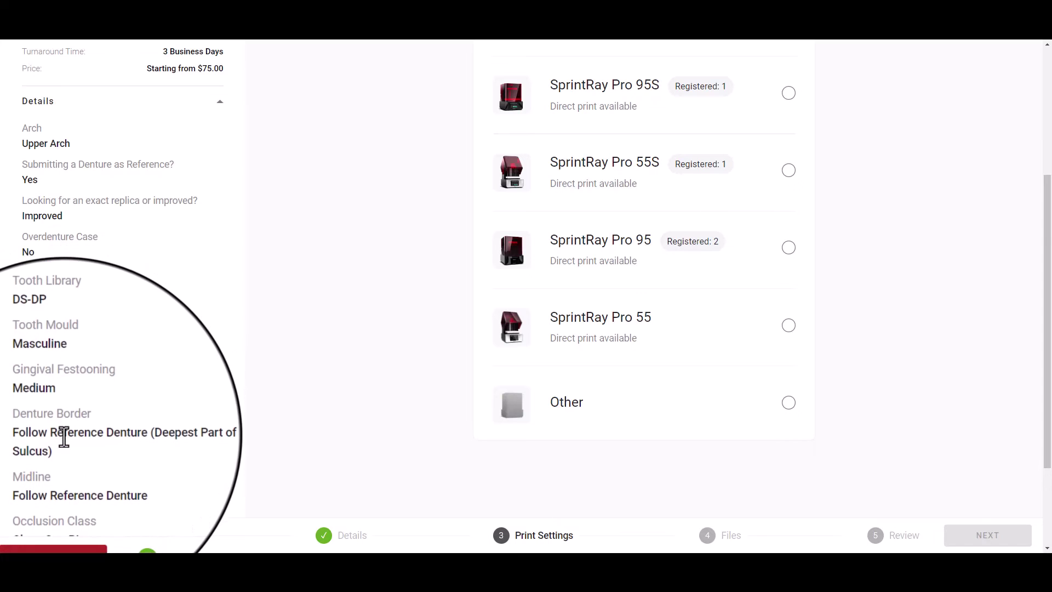
{"action": "scroll", "coordinate": [64, 436], "scroll_direction": "down", "scroll_amount": 2}
{"action": "scroll", "coordinate": [65, 441], "scroll_direction": "down", "scroll_amount": 1}
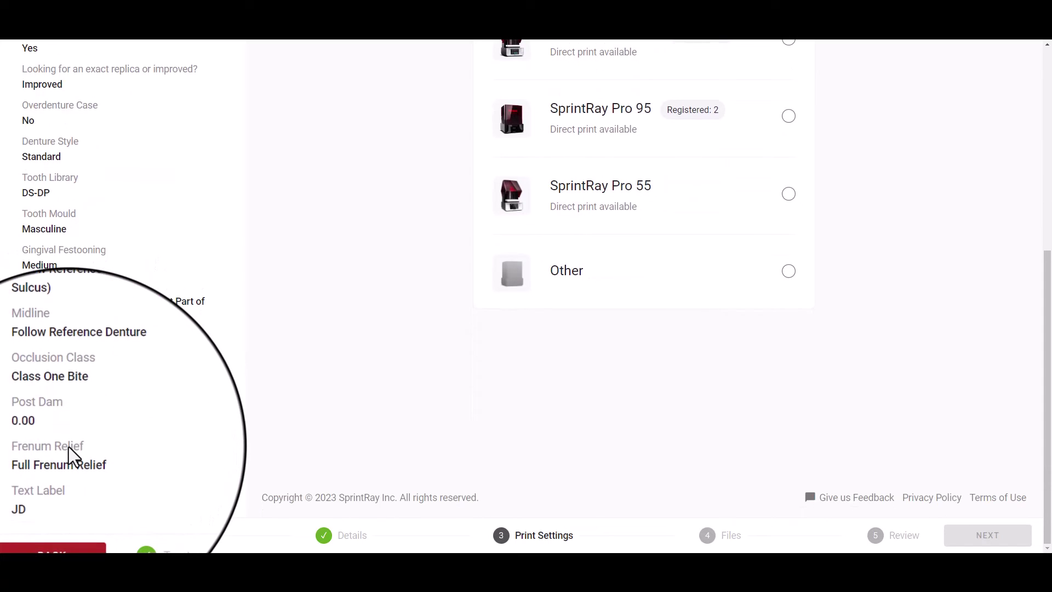
{"action": "scroll", "coordinate": [69, 446], "scroll_direction": "up", "scroll_amount": 4}
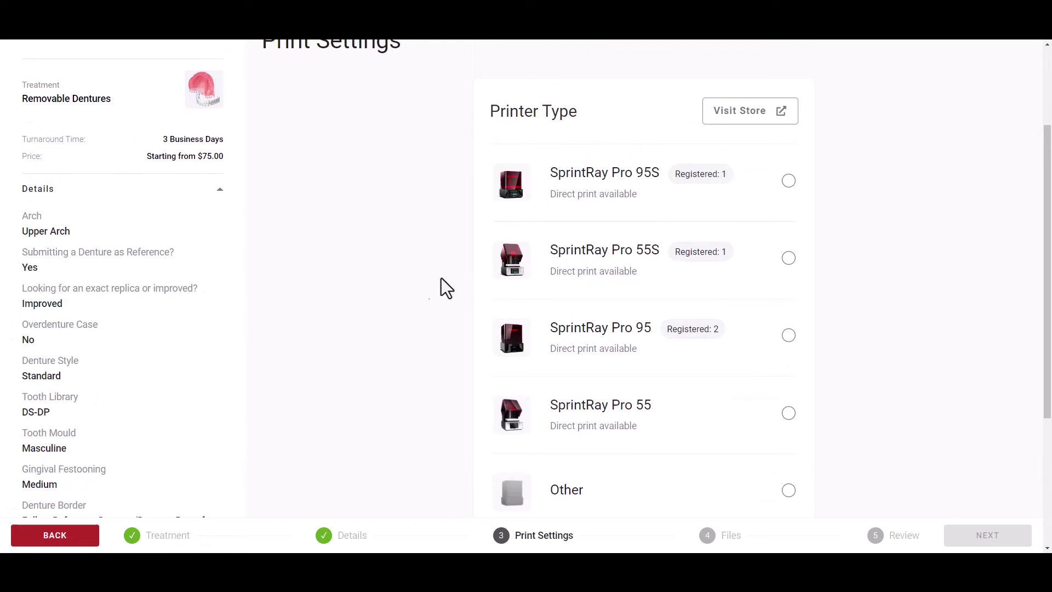
Choose the SprintRay Pro 95S printer with High Impact Denture Teeth resin for teeth.
{"action": "left_click", "coordinate": [787, 180]}
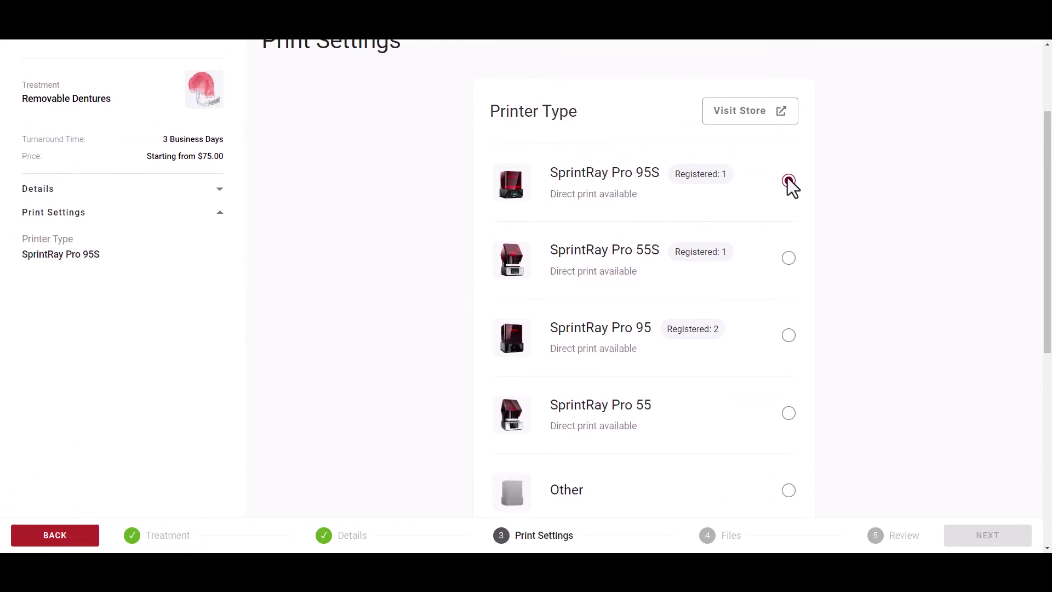
{"action": "scroll", "coordinate": [866, 241], "scroll_direction": "down", "scroll_amount": 3}
{"action": "scroll", "coordinate": [866, 241], "scroll_direction": "down", "scroll_amount": 5}
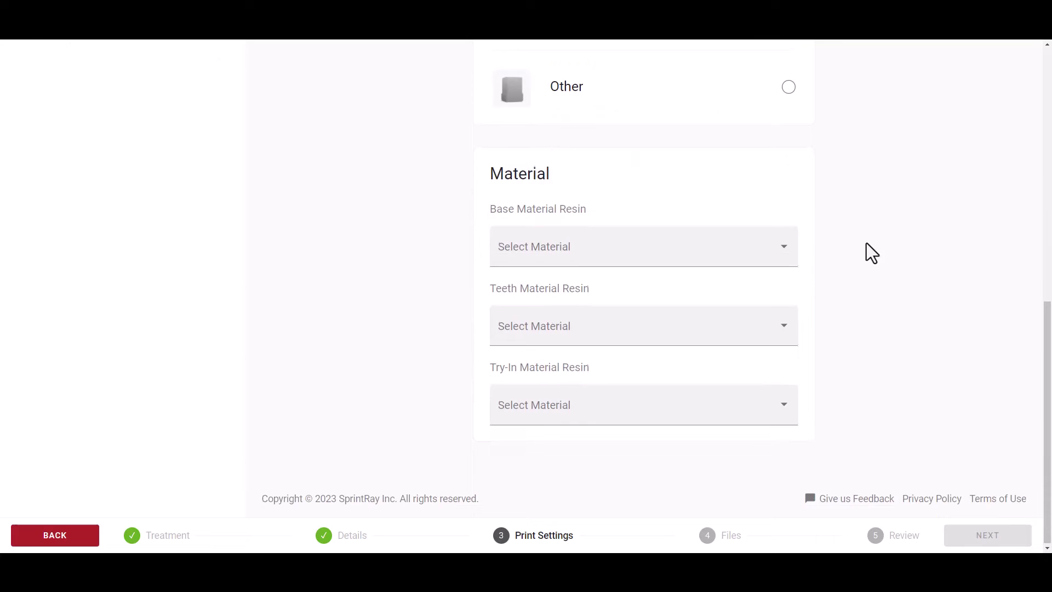
{"action": "left_click", "coordinate": [564, 250]}
{"action": "left_click", "coordinate": [559, 305]}
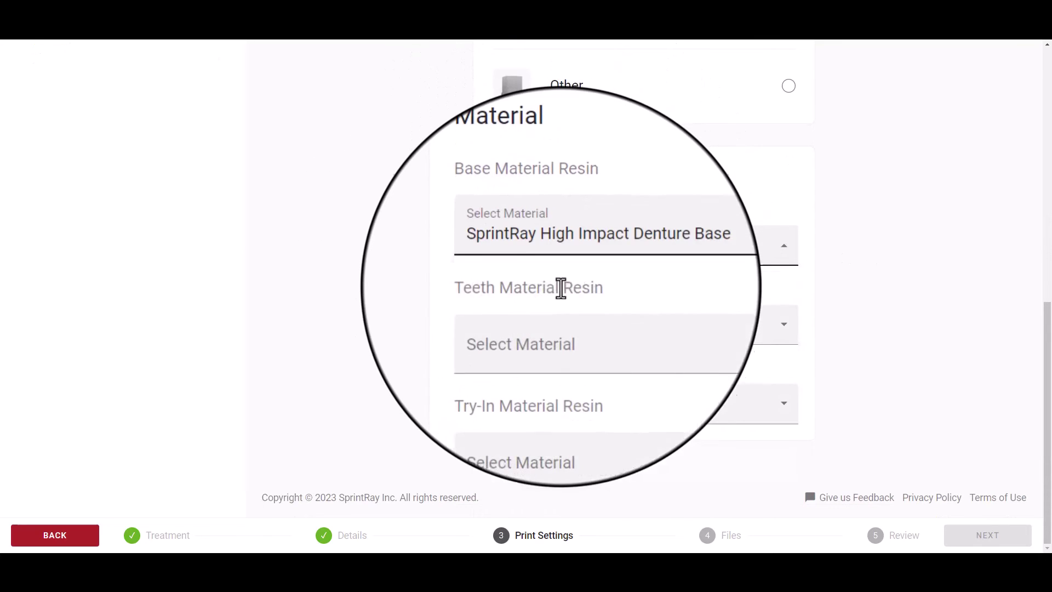
{"action": "left_click", "coordinate": [568, 324]}
{"action": "left_click", "coordinate": [591, 65]}
Set the try-in resin to SprintRay Try-in 2, keep 100 Micron layers, and continue to Files.
{"action": "left_click", "coordinate": [556, 406]}
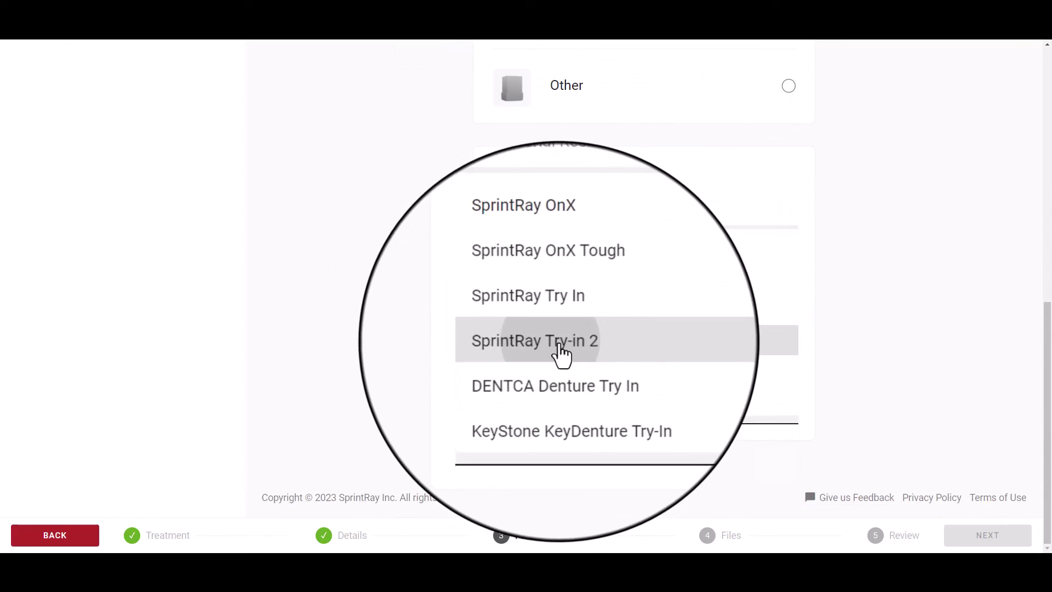
{"action": "left_click", "coordinate": [556, 354]}
{"action": "scroll", "coordinate": [852, 350], "scroll_direction": "down", "scroll_amount": 7}
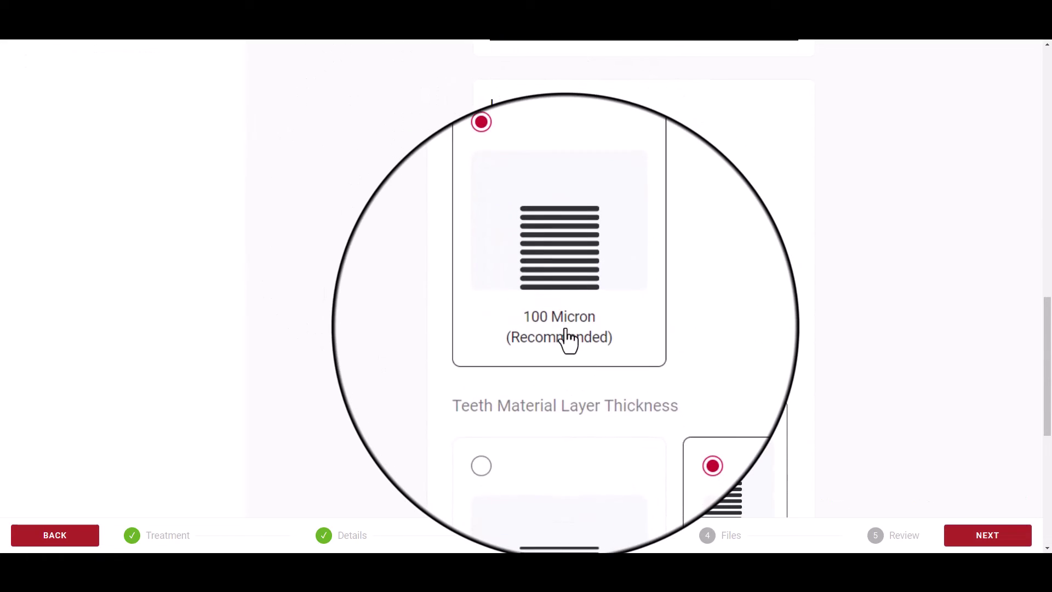
{"action": "scroll", "coordinate": [728, 351], "scroll_direction": "down", "scroll_amount": 4}
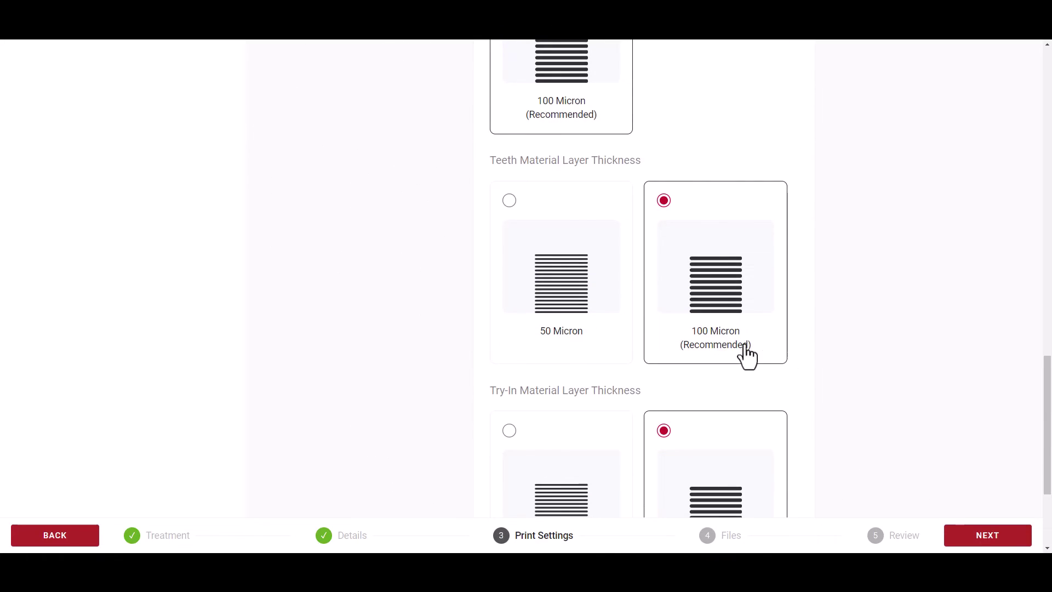
{"action": "scroll", "coordinate": [747, 355], "scroll_direction": "down", "scroll_amount": 3}
{"action": "left_click", "coordinate": [978, 537]}
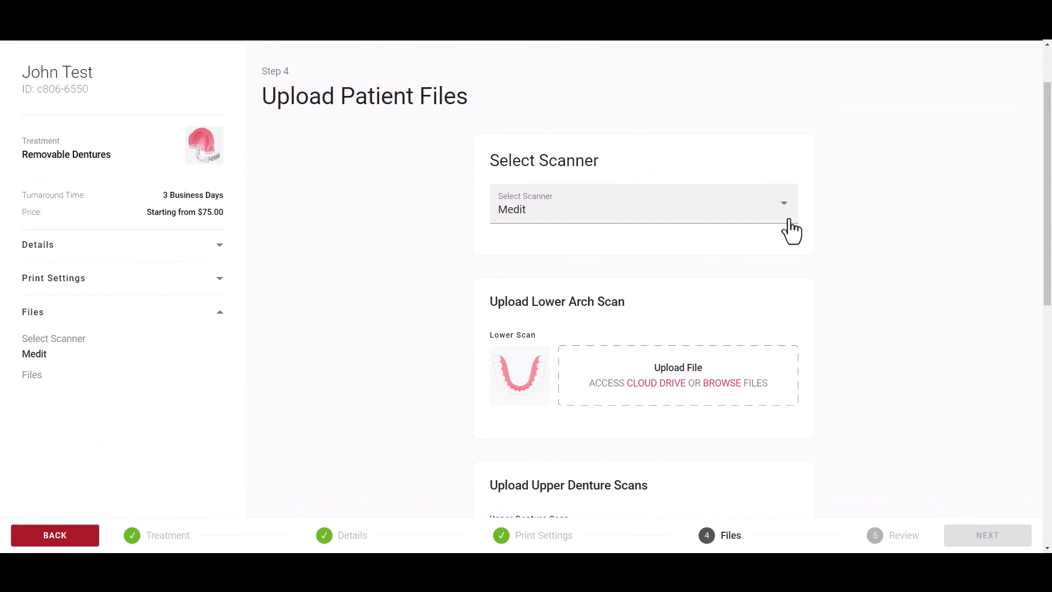
{"action": "scroll", "coordinate": [855, 277], "scroll_direction": "down", "scroll_amount": 3}
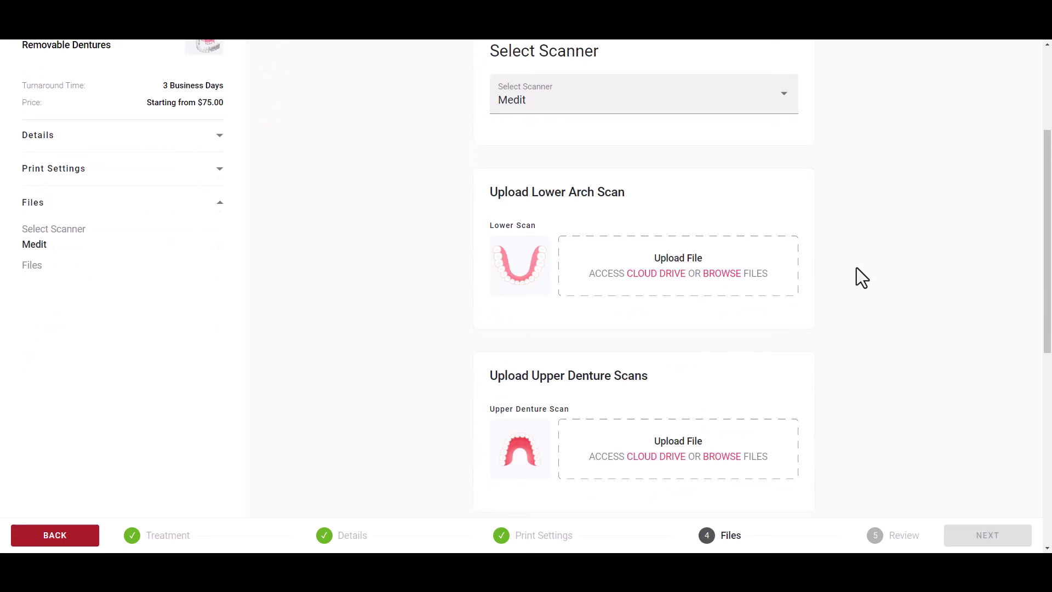
{"action": "left_click", "coordinate": [660, 278]}
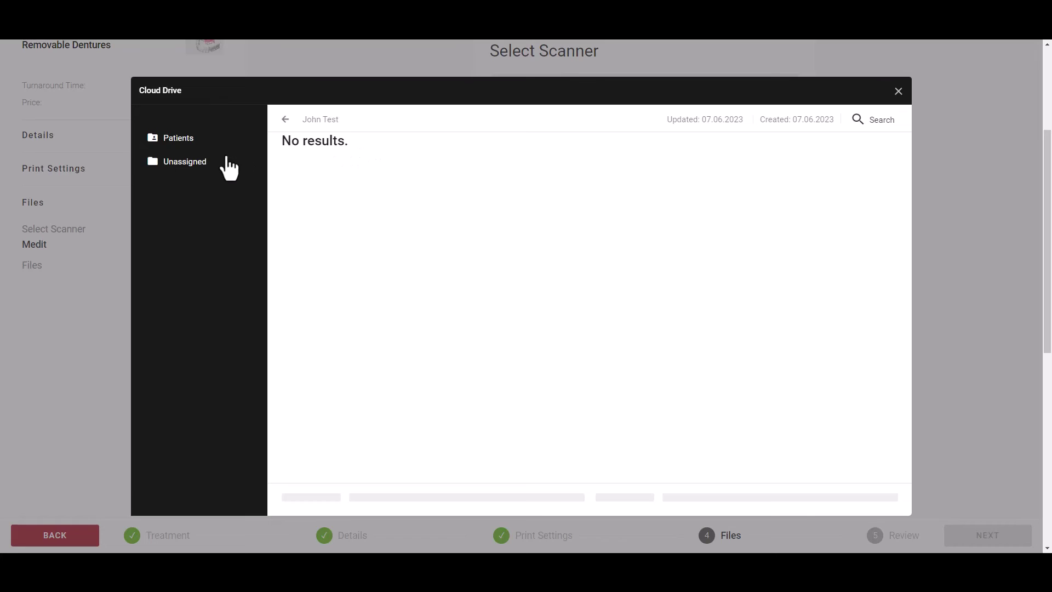
{"action": "left_click", "coordinate": [191, 163]}
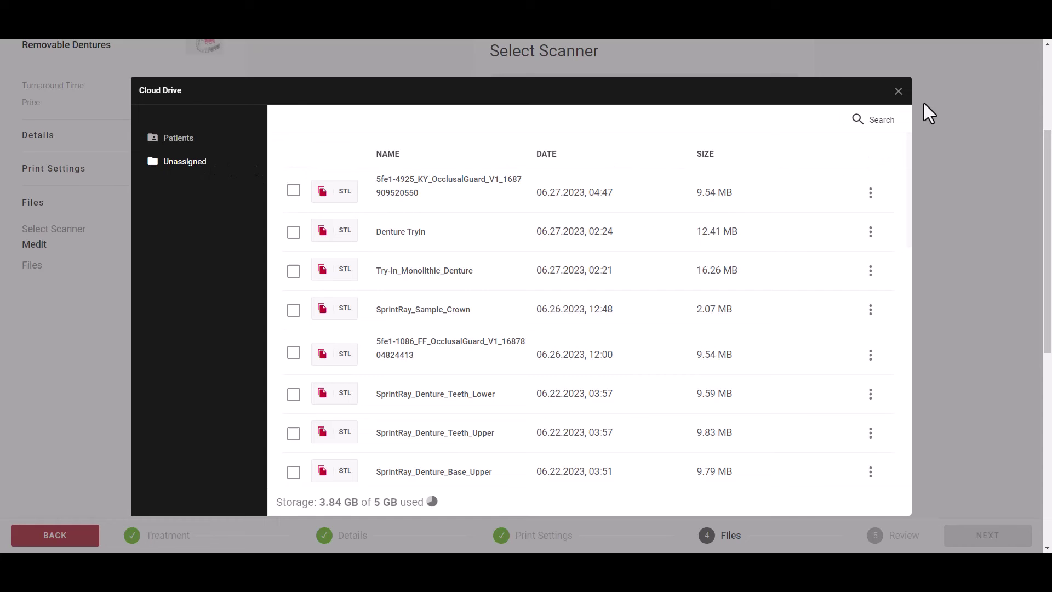
{"action": "left_click", "coordinate": [898, 92]}
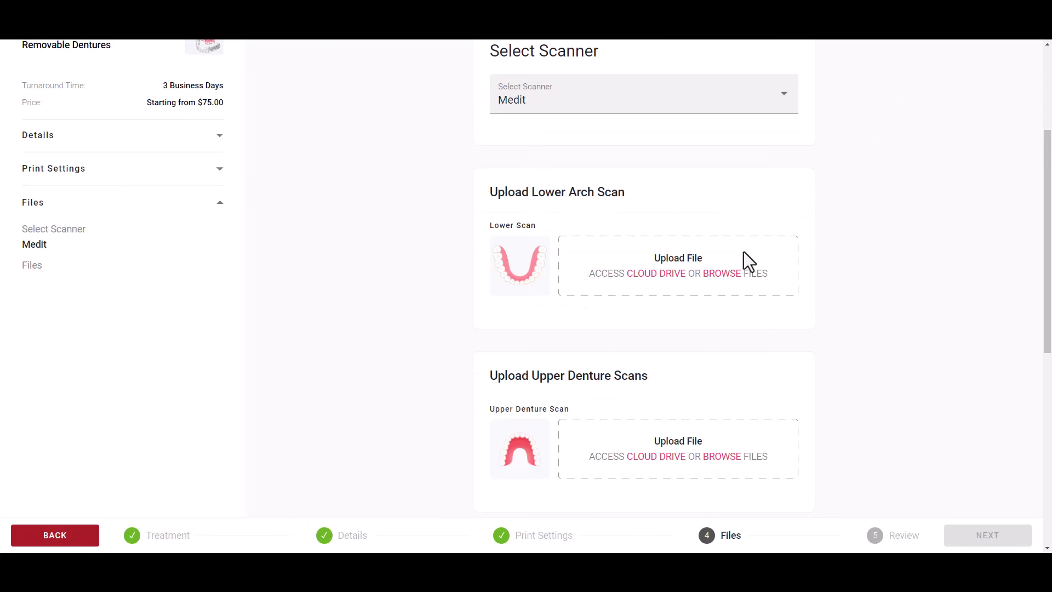
Upload the upper and lower jaw STL scans and the occlusion STL as the bite scan.
{"action": "left_click", "coordinate": [730, 274]}
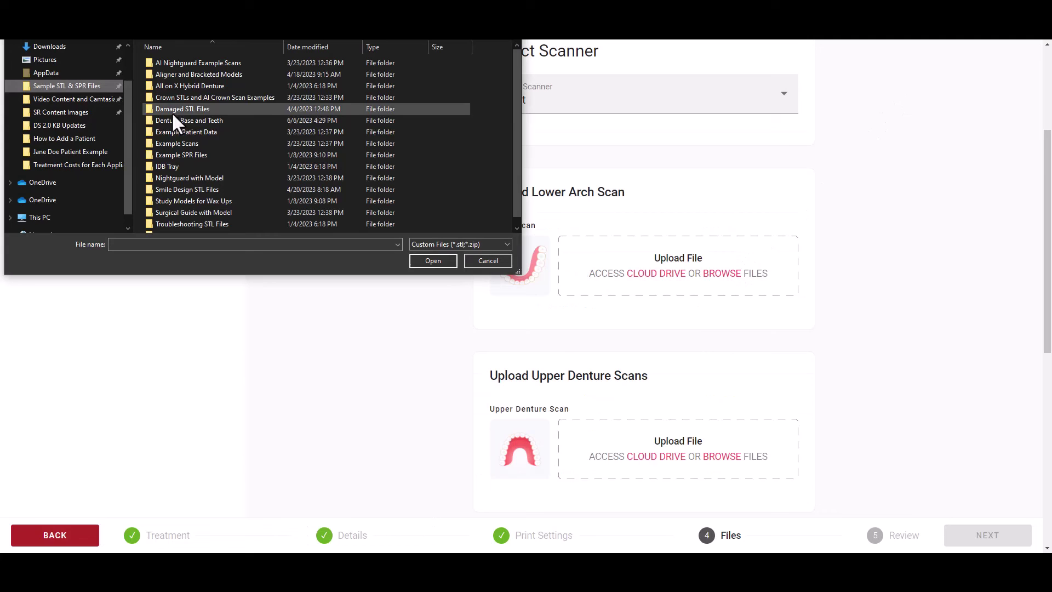
{"action": "double_click", "coordinate": [190, 143]}
{"action": "double_click", "coordinate": [195, 64]}
{"action": "left_click", "coordinate": [189, 172]}
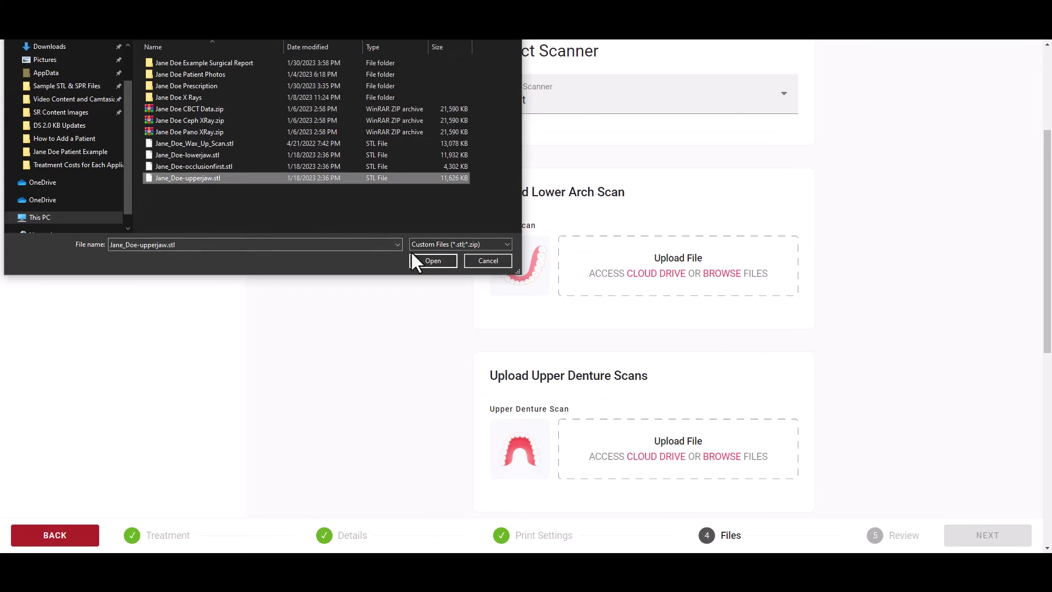
{"action": "left_click", "coordinate": [433, 260]}
{"action": "left_click", "coordinate": [715, 364]}
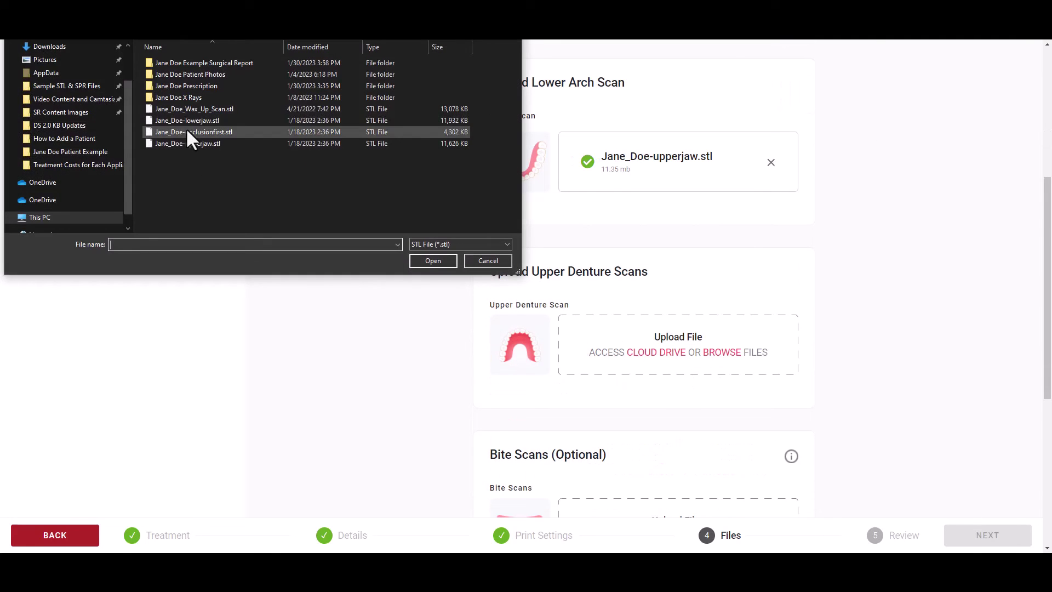
{"action": "left_click", "coordinate": [188, 137]}
{"action": "left_click", "coordinate": [425, 262]}
{"action": "scroll", "coordinate": [909, 401], "scroll_direction": "down", "scroll_amount": 5}
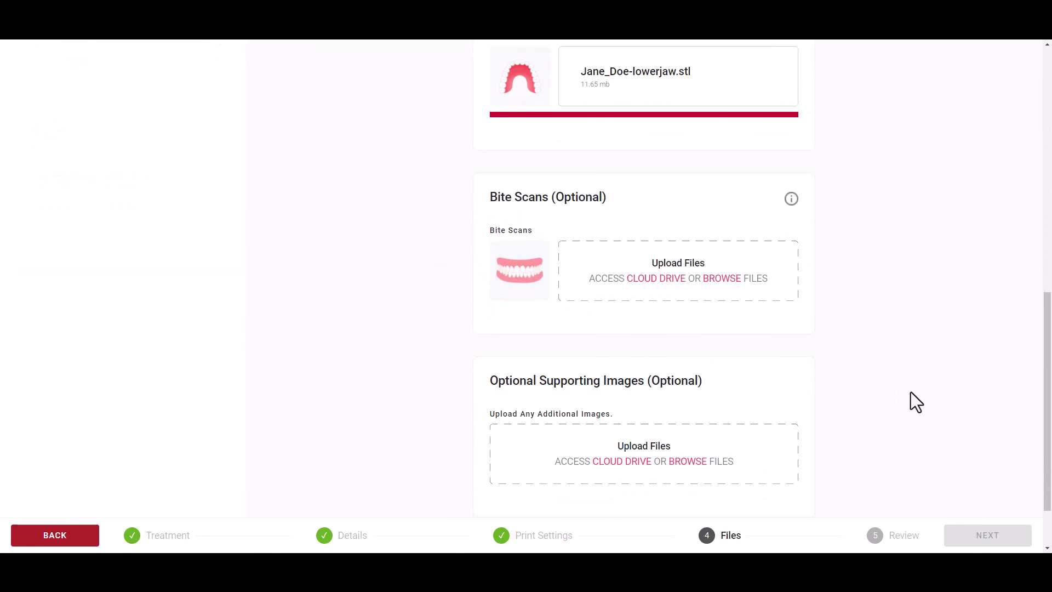
{"action": "left_click", "coordinate": [722, 278]}
{"action": "double_click", "coordinate": [218, 144]}
Upload four patient PNG photos as supporting images and advance to Review.
{"action": "scroll", "coordinate": [800, 386], "scroll_direction": "down", "scroll_amount": 3}
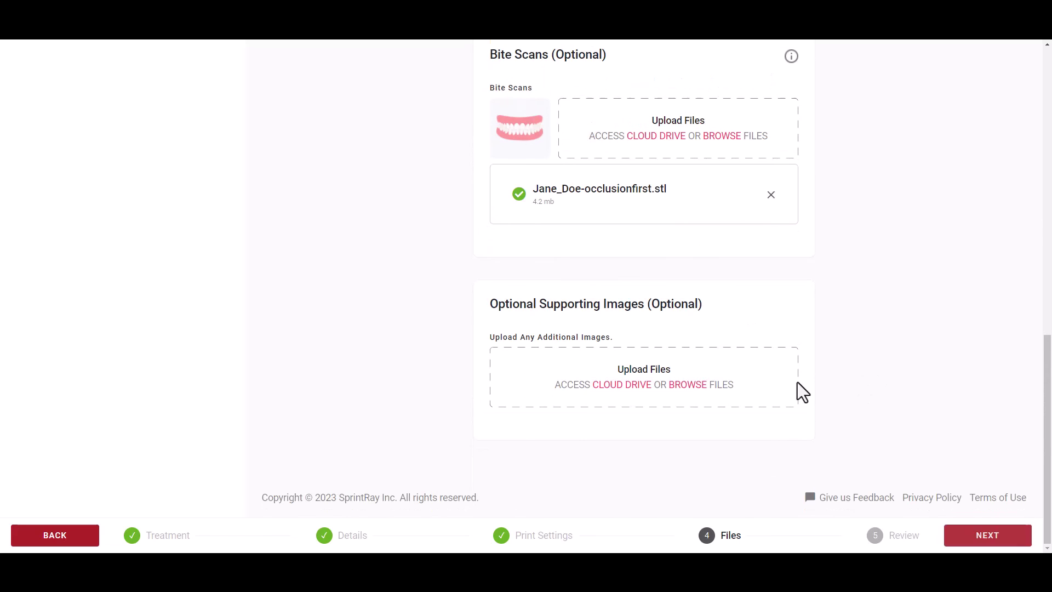
{"action": "left_click", "coordinate": [699, 386]}
{"action": "double_click", "coordinate": [218, 82]}
{"action": "left_click_drag", "start_coordinate": [229, 204], "coordinate": [178, 85]}
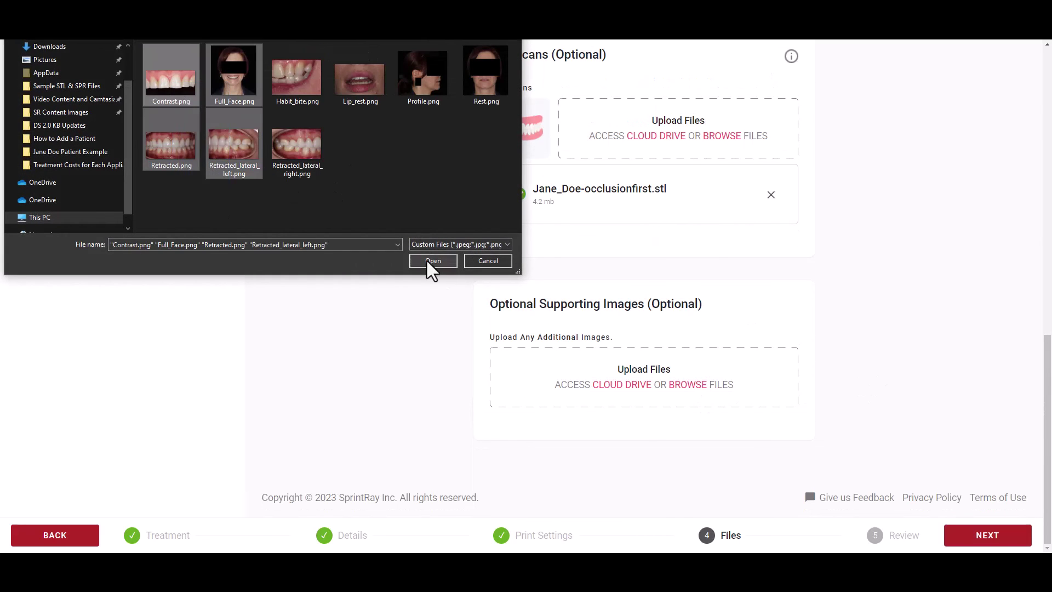
{"action": "left_click", "coordinate": [433, 260]}
{"action": "scroll", "coordinate": [839, 353], "scroll_direction": "down", "scroll_amount": 5}
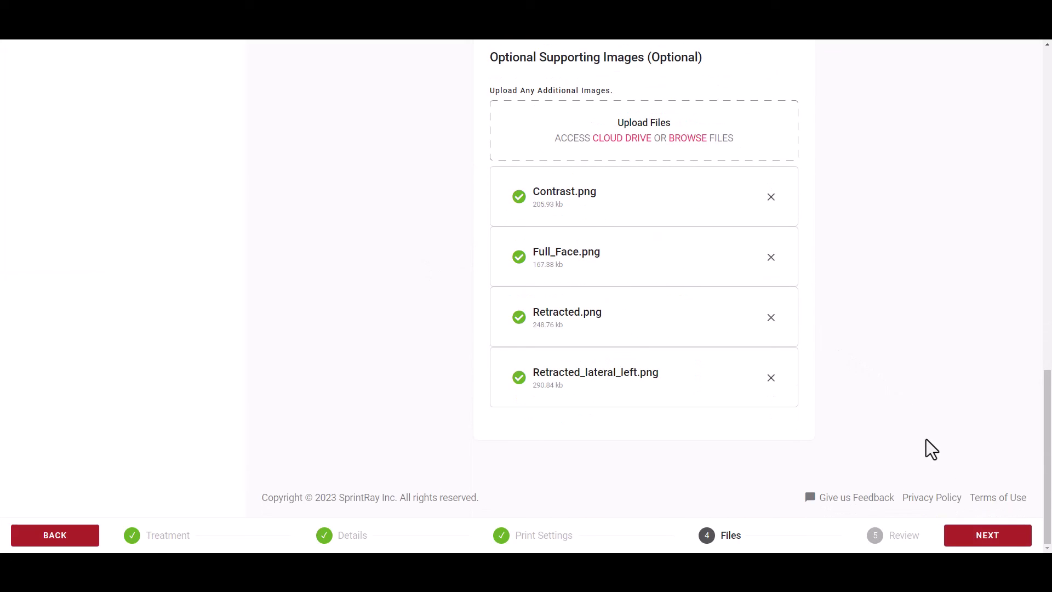
{"action": "left_click", "coordinate": [987, 535]}
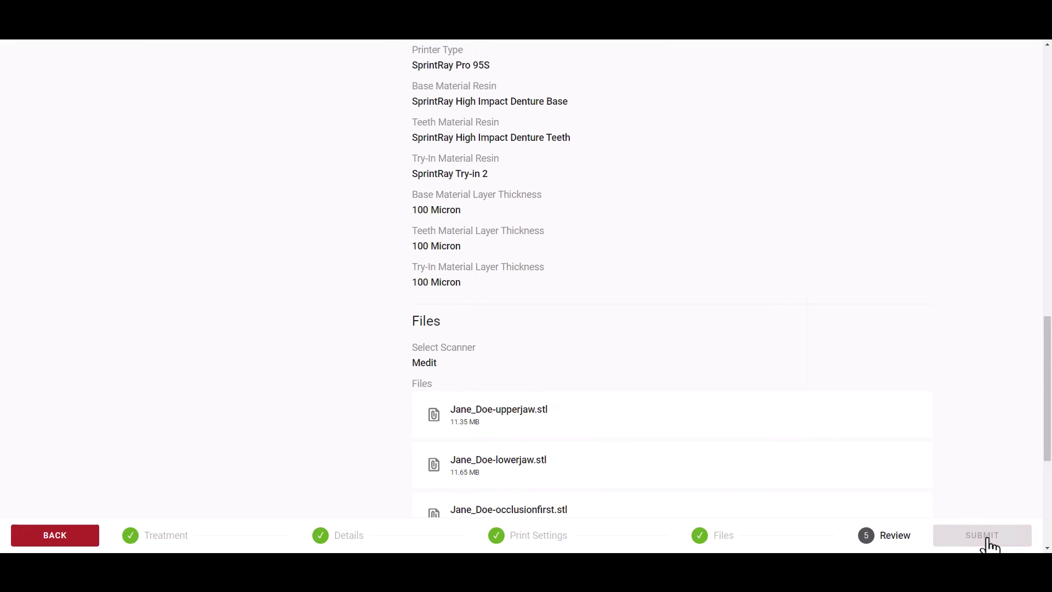
Check the $85.00 total, the $35.00 credit and the four attached photos, then submit the case.
{"action": "scroll", "coordinate": [910, 426], "scroll_direction": "up", "scroll_amount": 3}
{"action": "scroll", "coordinate": [908, 424], "scroll_direction": "up", "scroll_amount": 10}
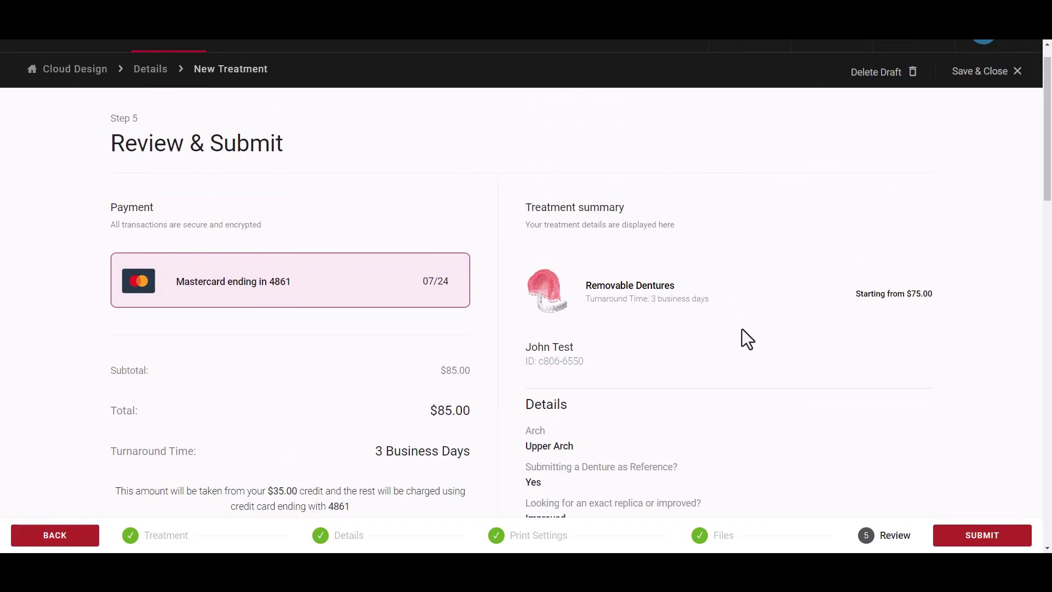
{"action": "scroll", "coordinate": [742, 329], "scroll_direction": "down", "scroll_amount": 10}
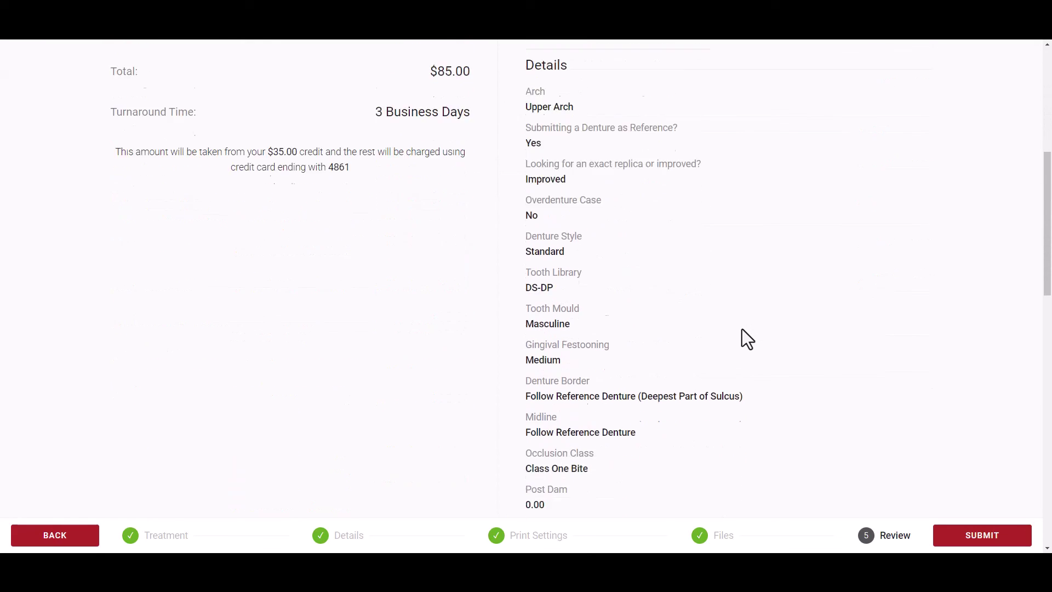
{"action": "scroll", "coordinate": [742, 329], "scroll_direction": "down", "scroll_amount": 10}
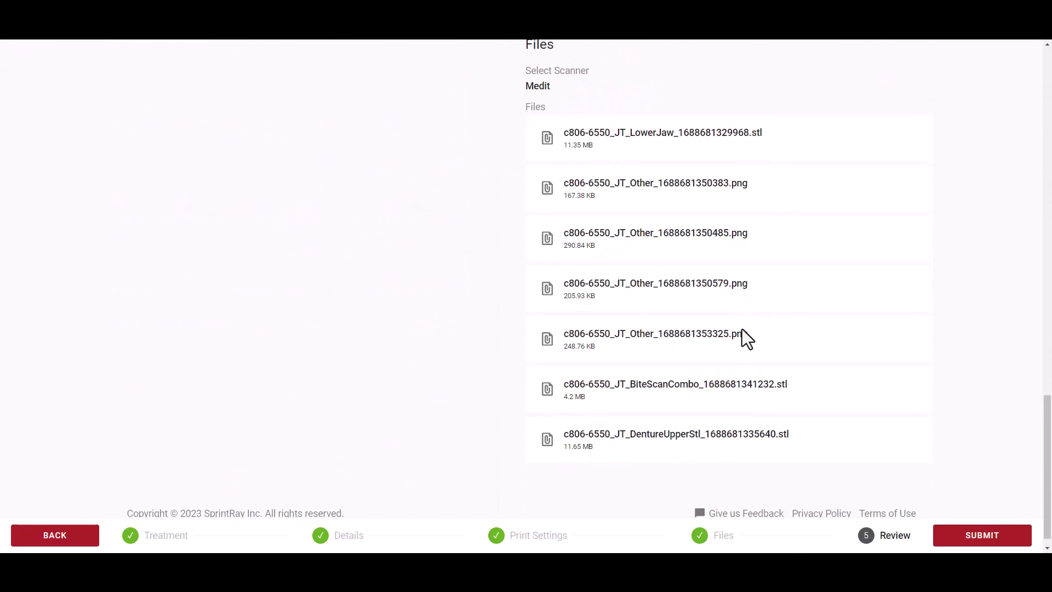
{"action": "scroll", "coordinate": [742, 330], "scroll_direction": "down", "scroll_amount": 1}
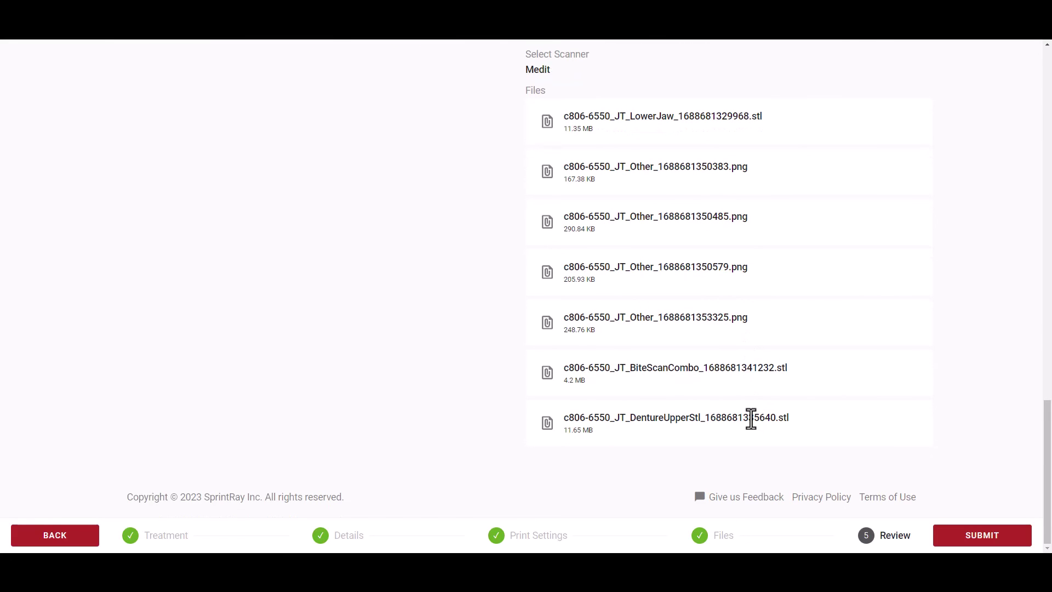
{"action": "left_click", "coordinate": [981, 537]}
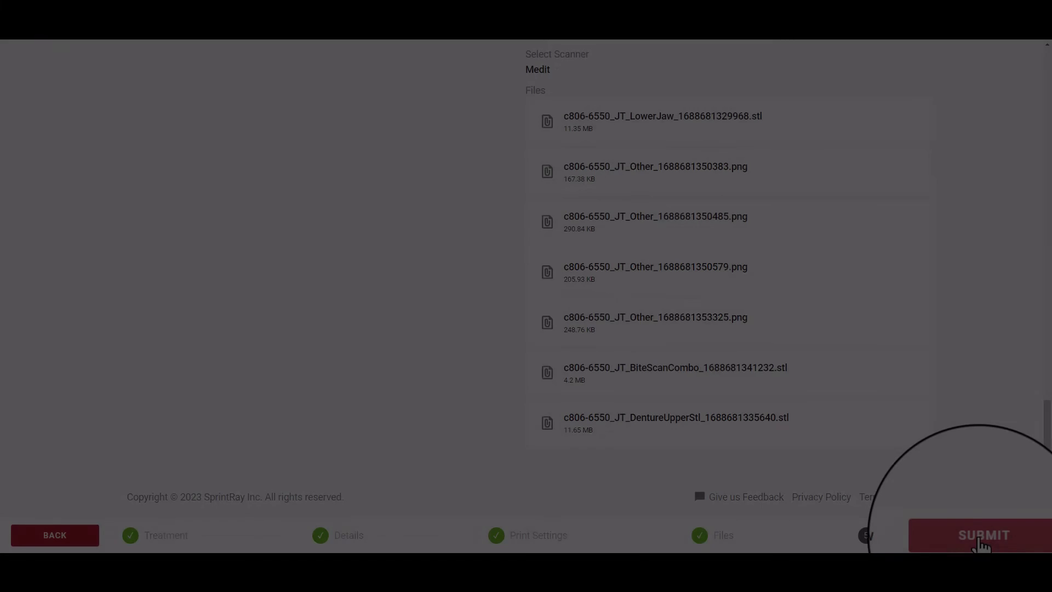